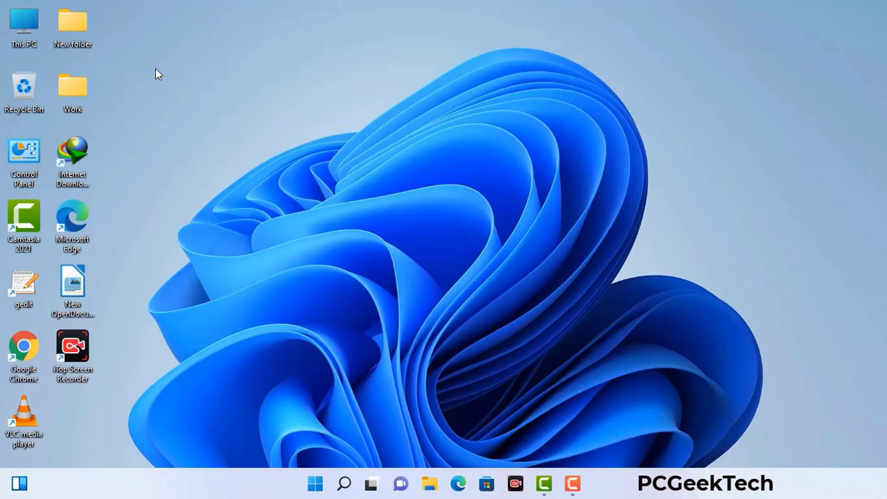
Run msconfig from the Win+R dialog to bring up System Configuration
key(super+r)
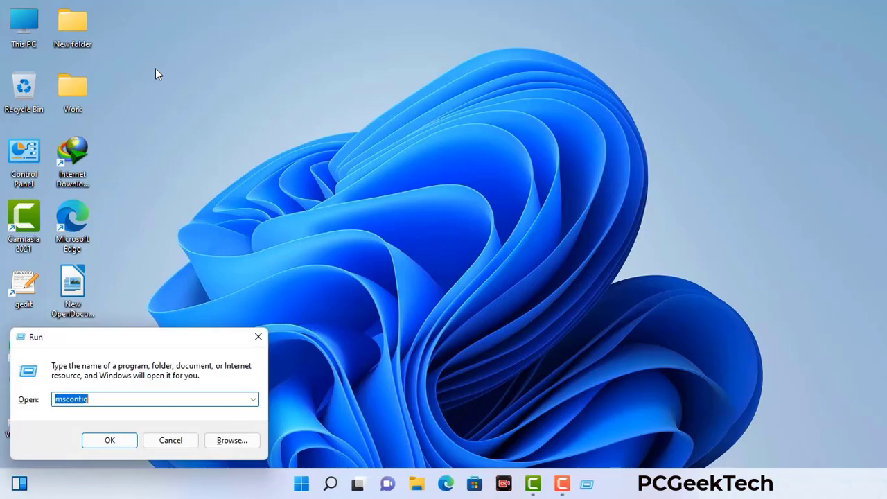
drag(151, 338, 390, 109)
click(353, 173)
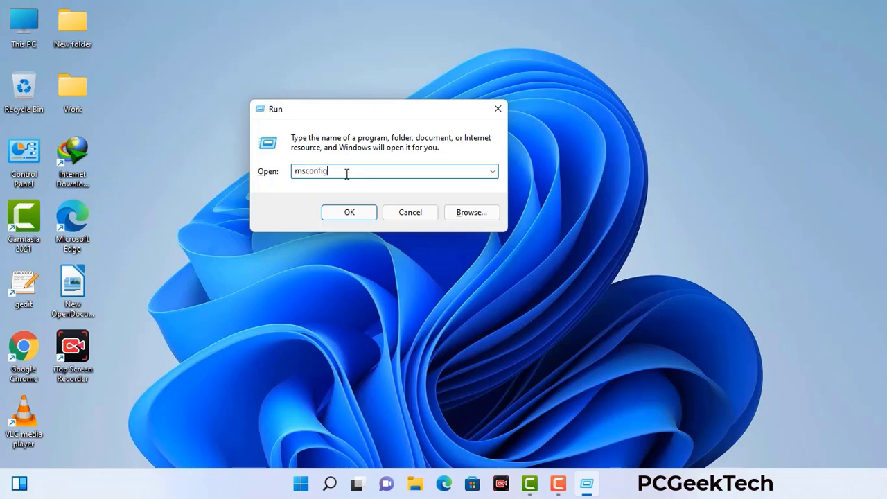
click(342, 213)
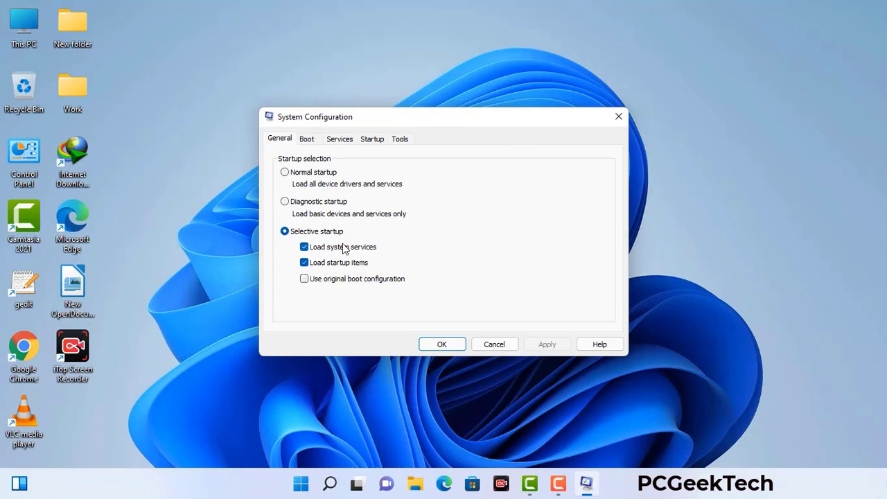
On the Boot tab, enable Safe boot with the Network option and apply it
click(309, 142)
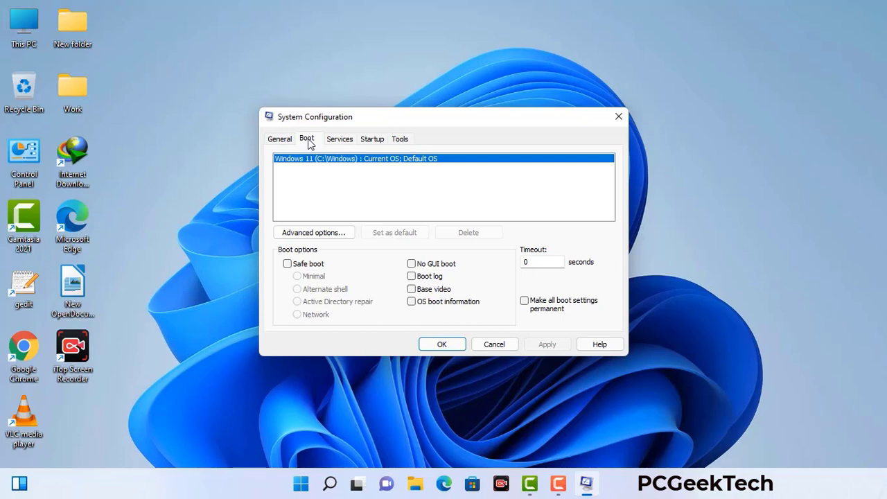
click(287, 264)
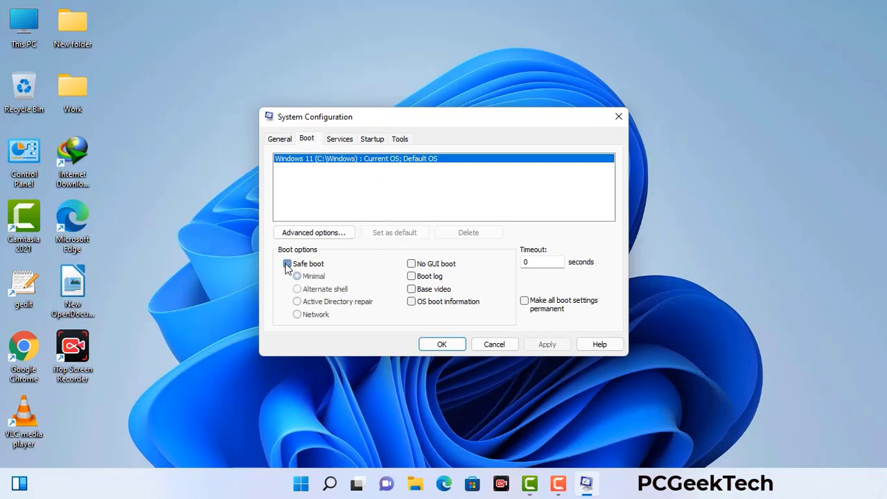
click(315, 317)
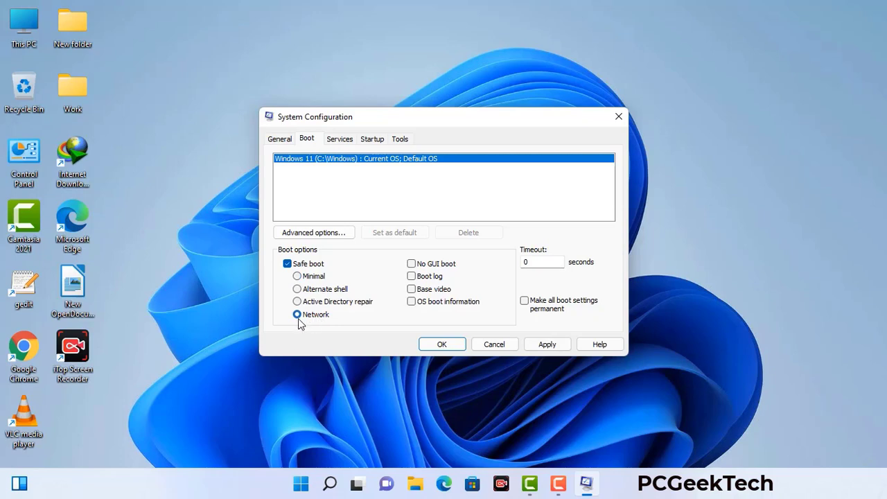
click(547, 344)
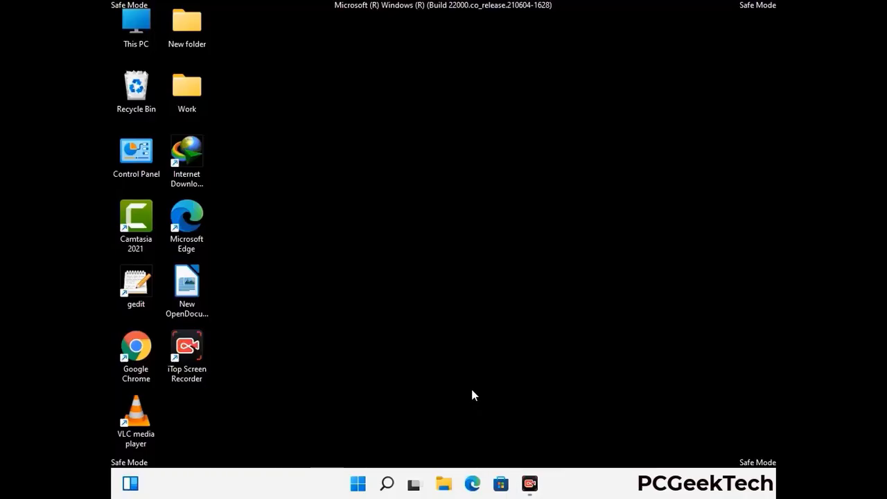
Enable 'Show hidden files, folders, and drives' in File Explorer Options, then close Control Panel
double_click(137, 165)
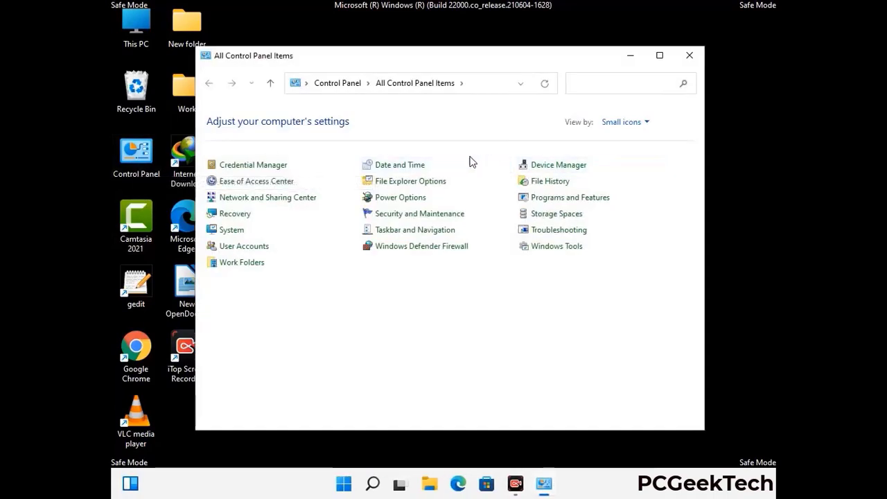
click(429, 186)
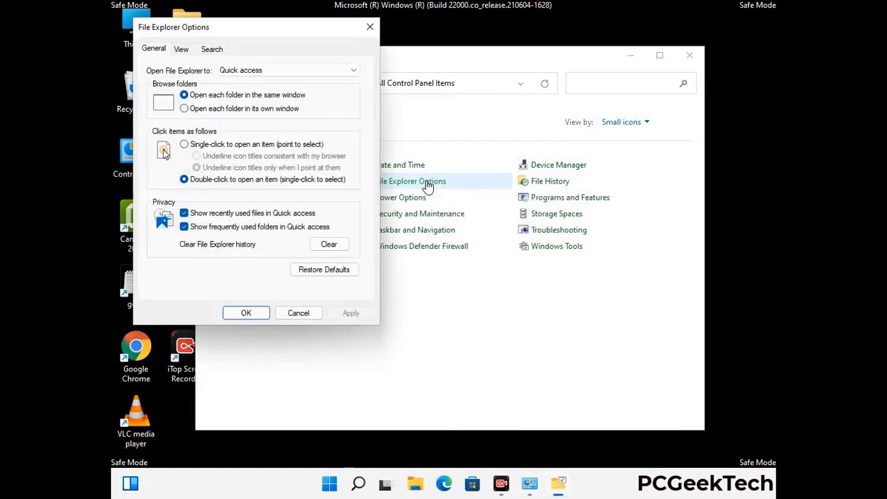
click(181, 49)
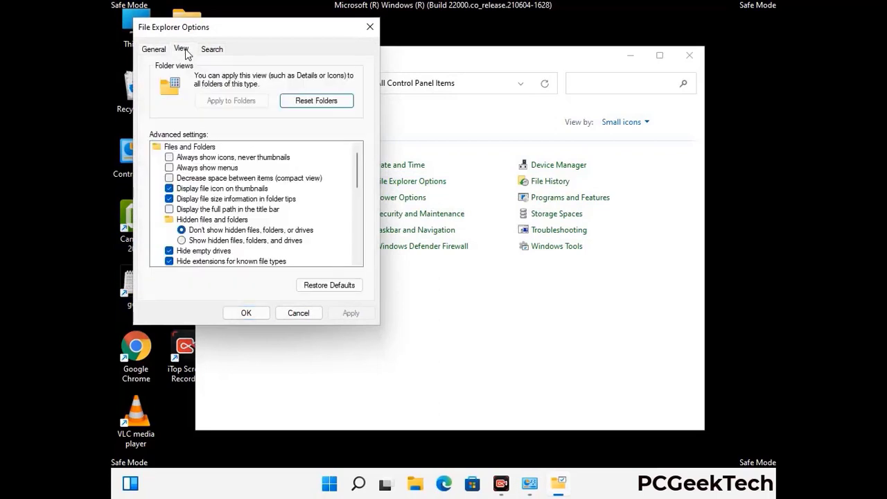
click(181, 240)
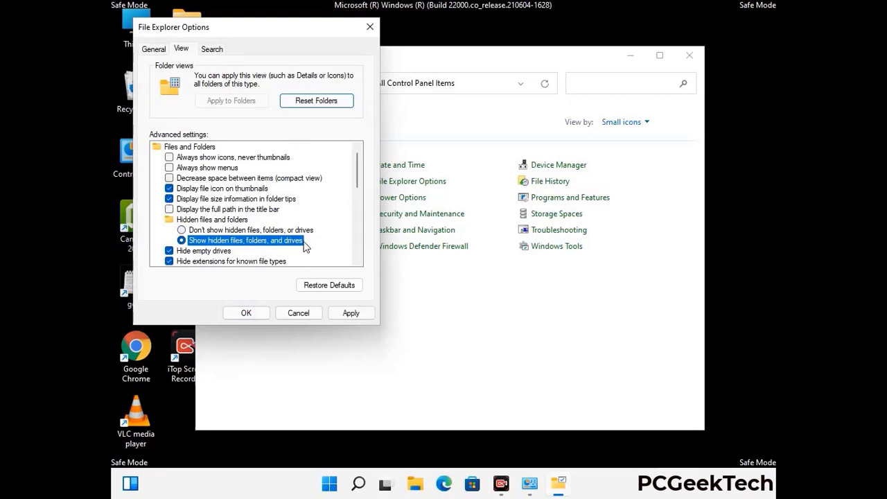
click(350, 314)
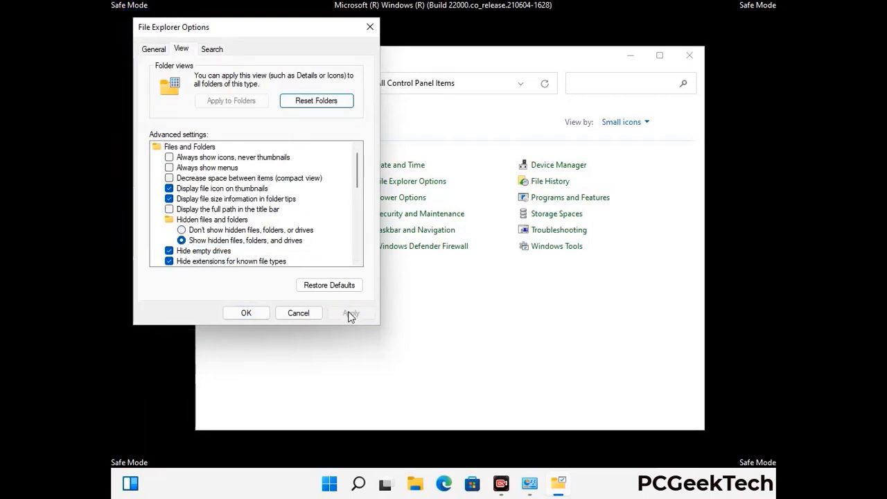
click(234, 315)
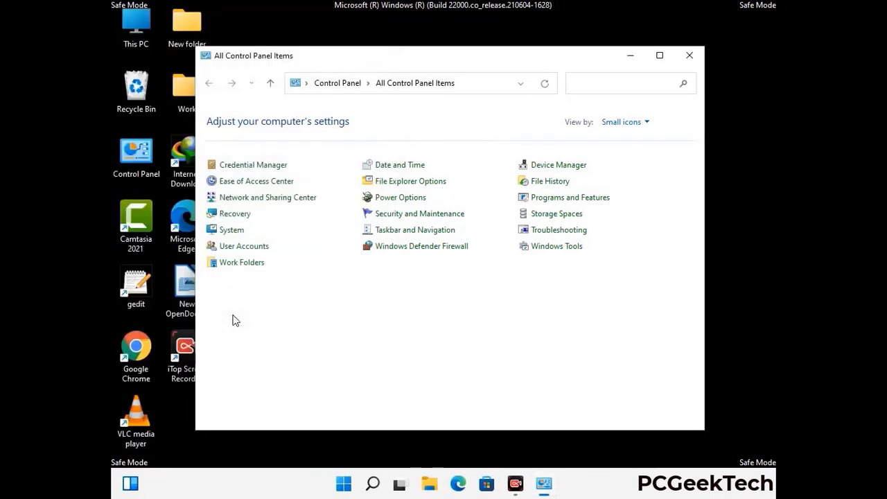
click(686, 58)
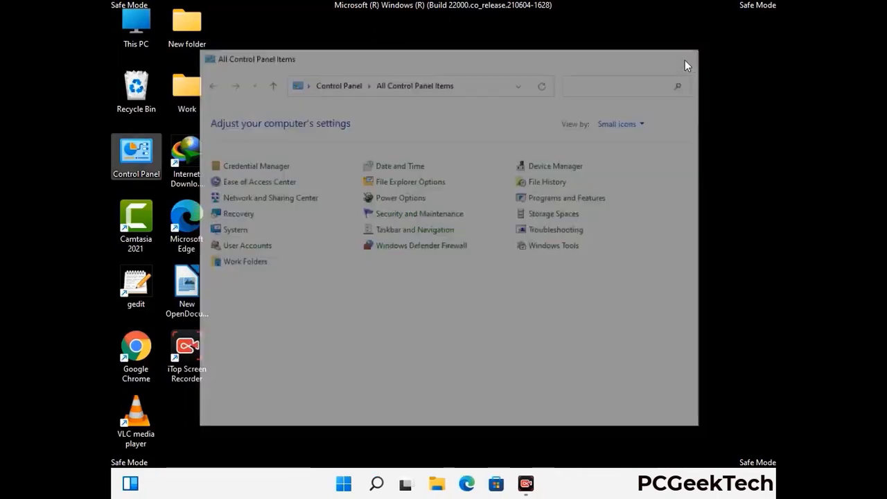
Browse This PC > Local Disk (C:) > Windows > System32 > drivers > etc and select hosts
double_click(132, 43)
click(388, 303)
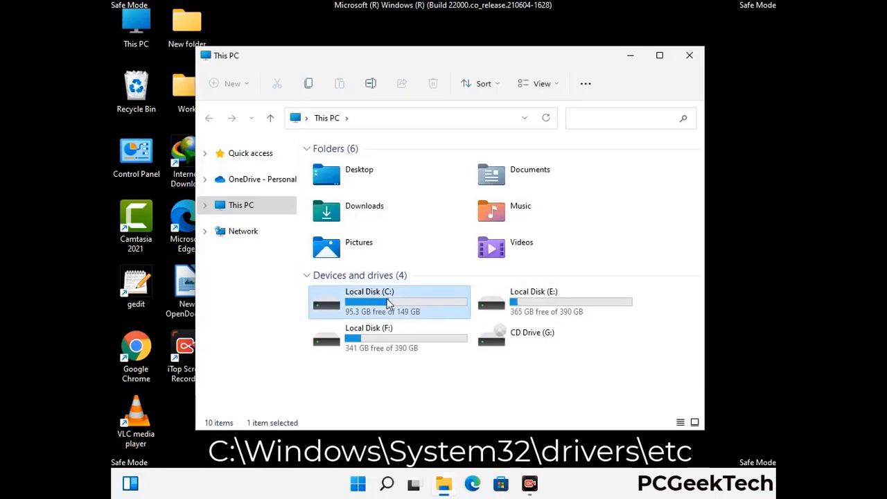
double_click(388, 303)
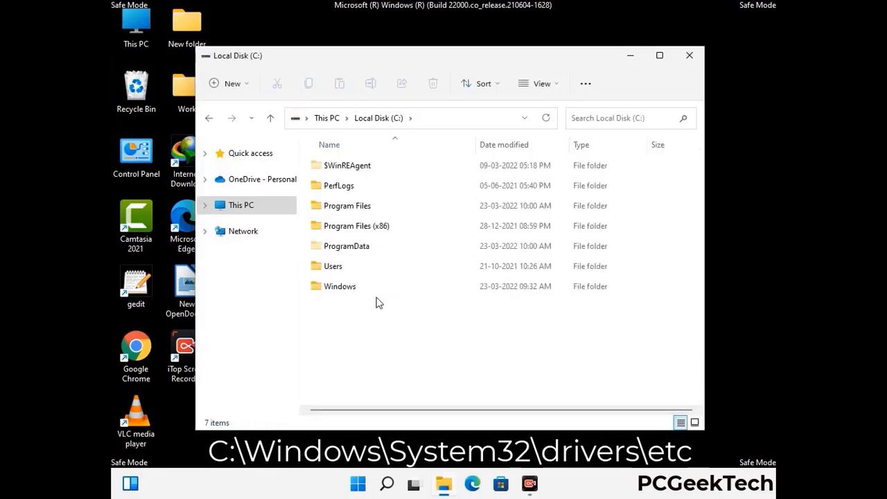
double_click(331, 290)
scroll(439, 299, down, 7)
scroll(440, 299, down, 12)
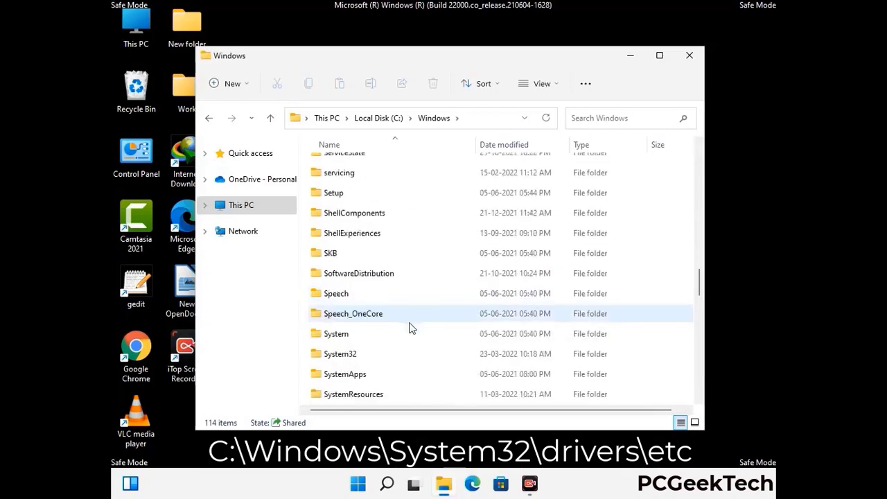
scroll(409, 326, down, 1)
double_click(337, 292)
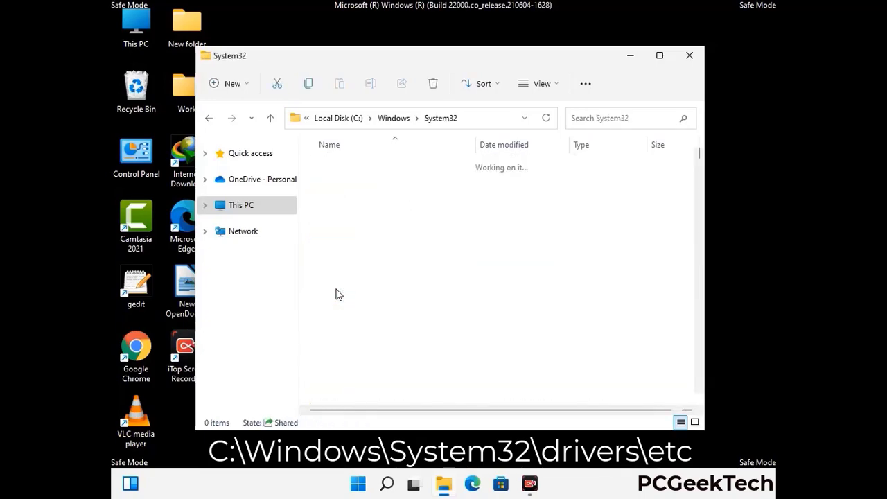
scroll(381, 301, down, 5)
double_click(345, 381)
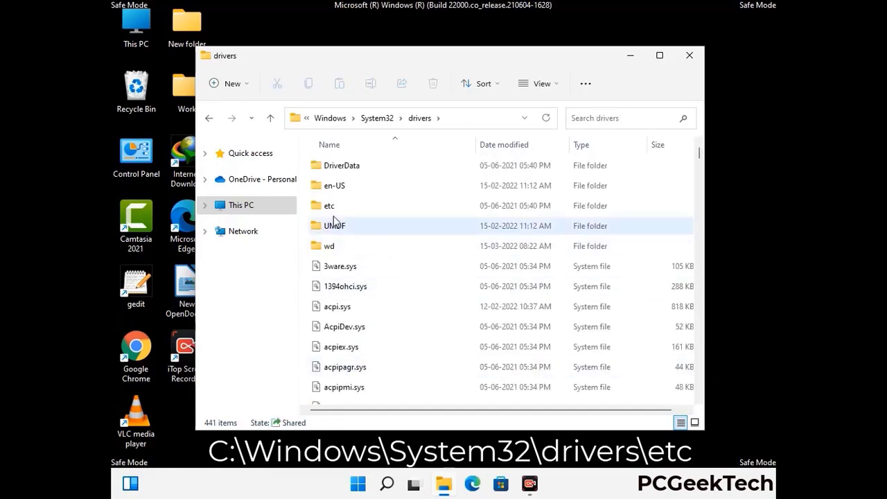
double_click(329, 207)
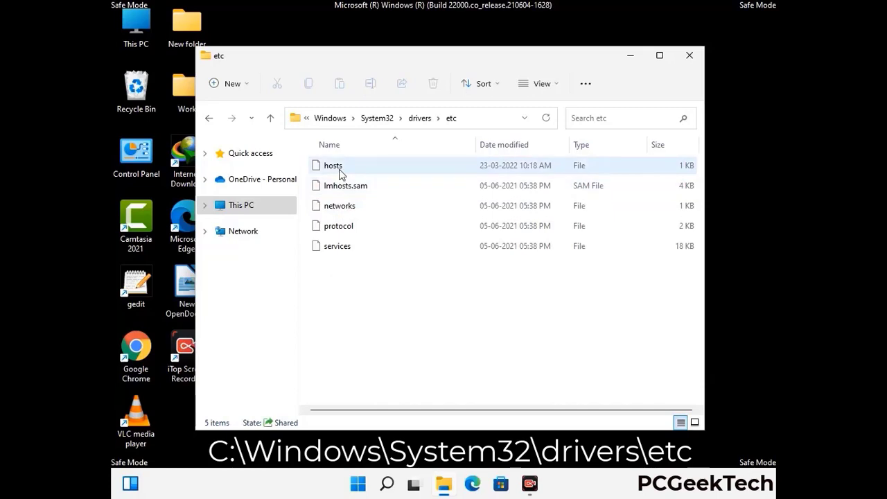
click(340, 174)
Open the hosts file with Notepad
double_click(340, 173)
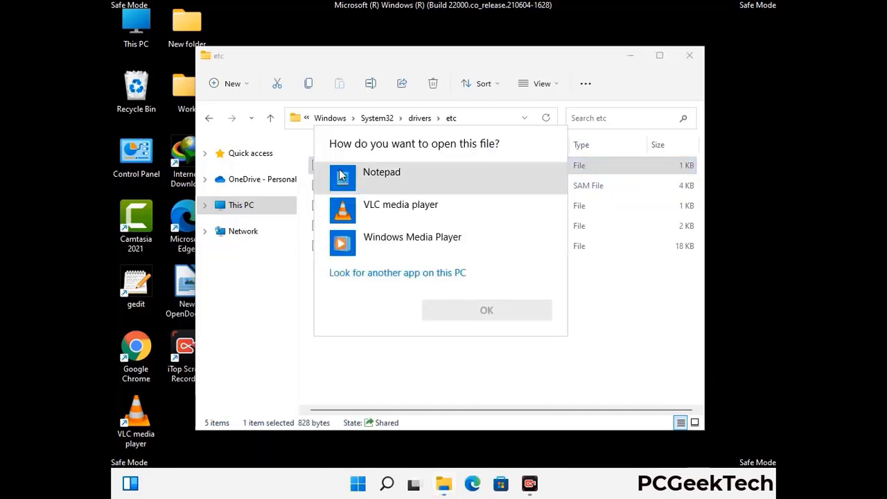
click(393, 174)
click(492, 311)
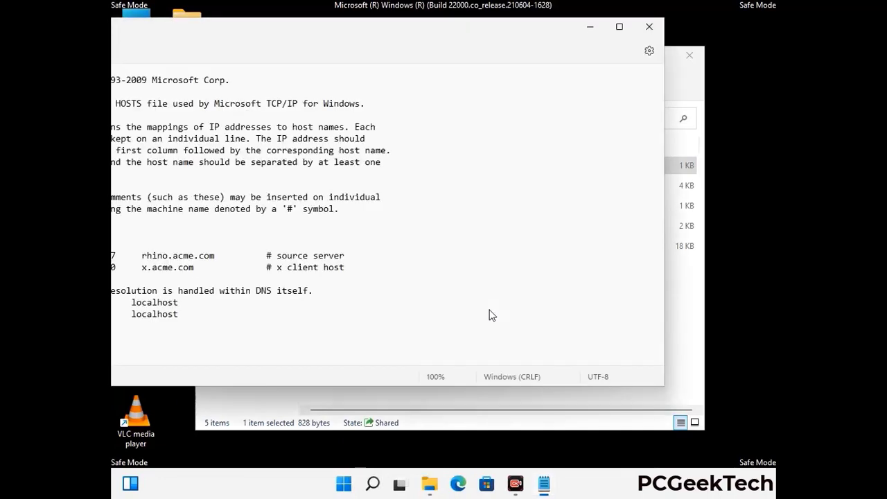
drag(334, 33, 471, 40)
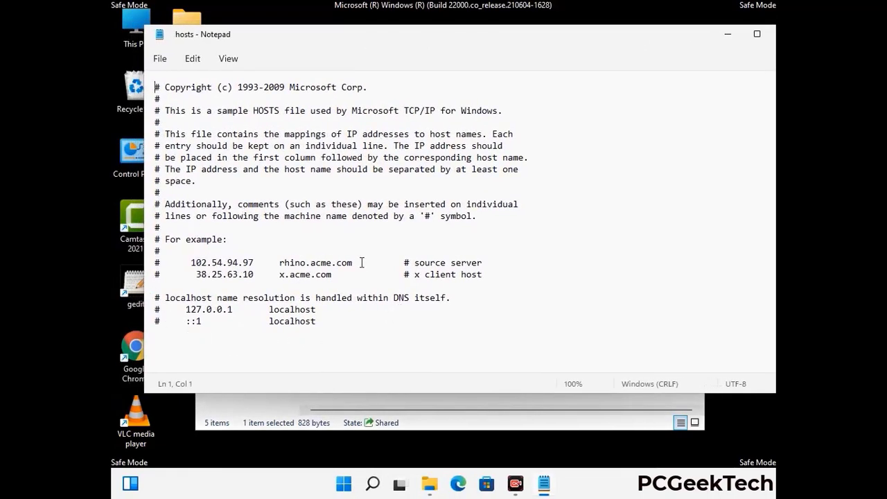
Add empty lines after the localhost entries and save the hosts file
click(333, 325)
key(Return)
key(Return)
scroll(186, 192, down, 1)
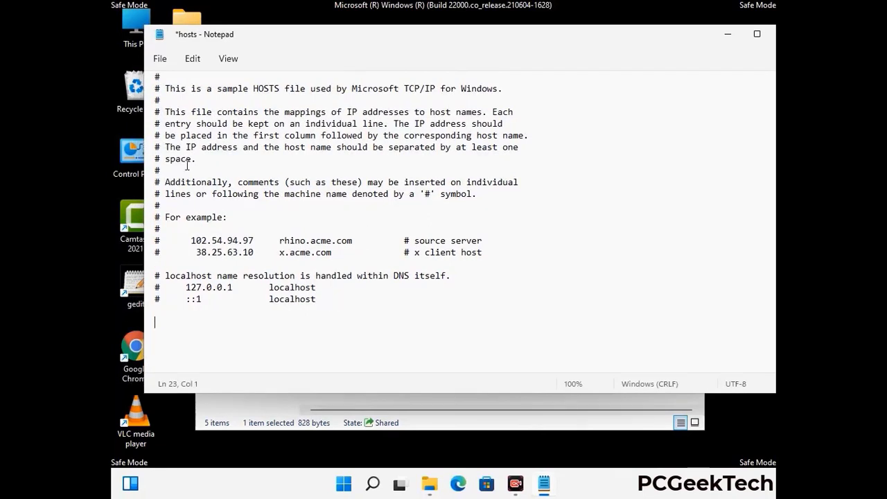
click(161, 59)
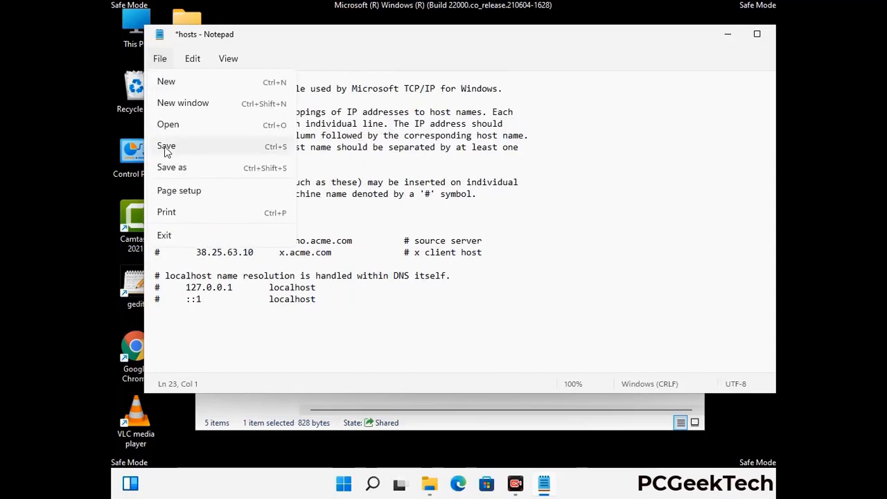
click(167, 146)
Close Notepad and the etc folder window
drag(669, 28, 541, 29)
click(686, 33)
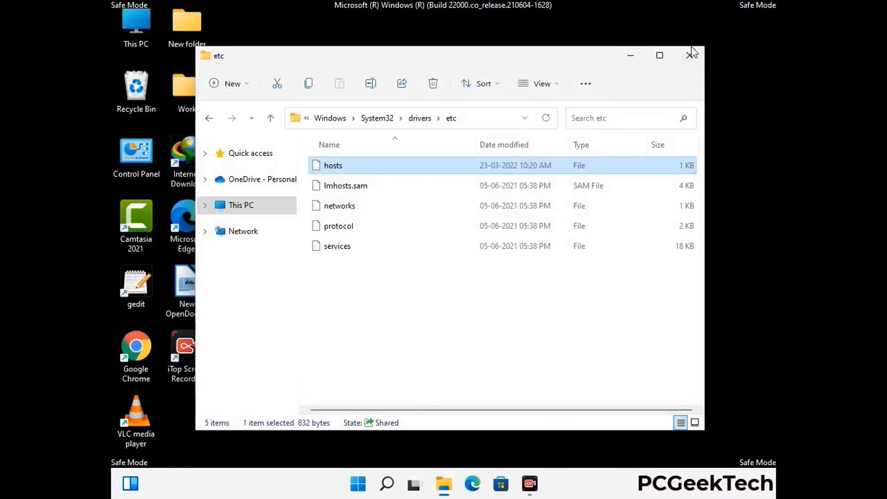
click(691, 55)
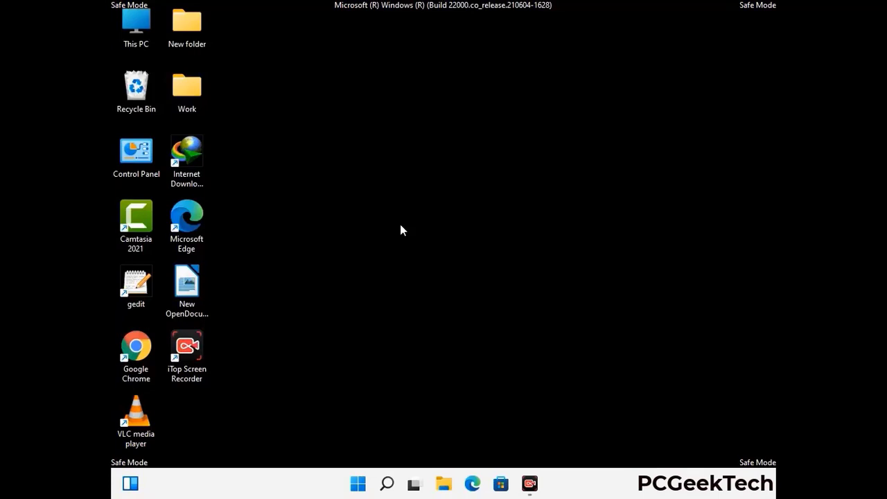
Enter %appdata% in the Run dialog to open the Roaming AppData folder
key(super+r)
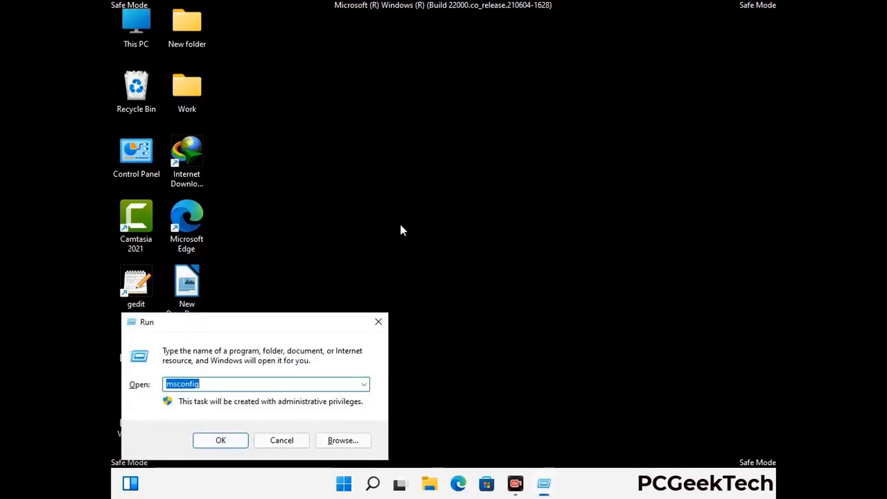
drag(256, 320, 412, 139)
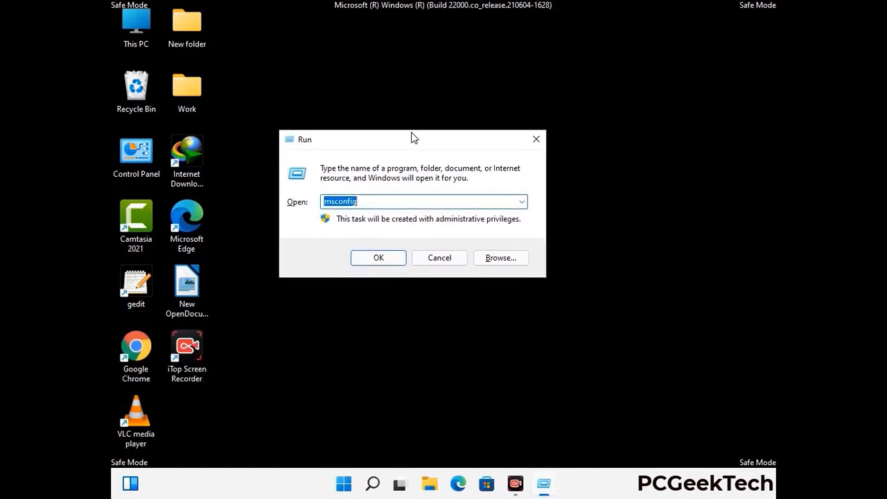
text(%)
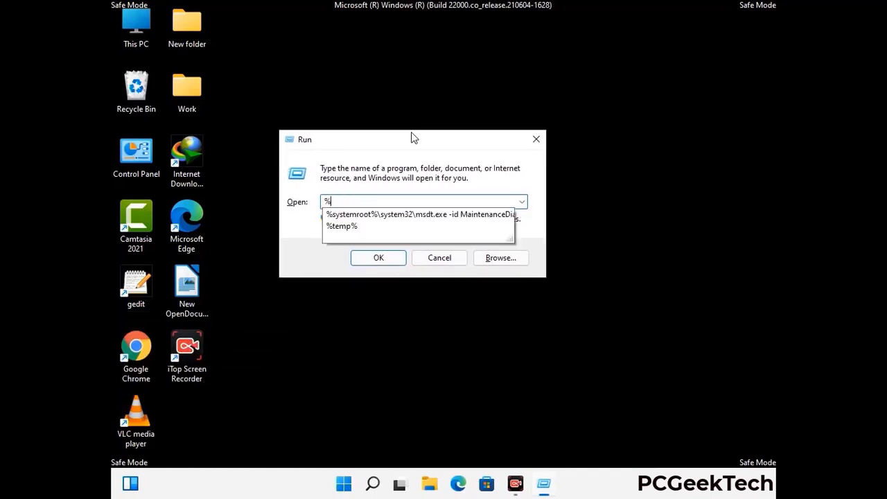
text(a)
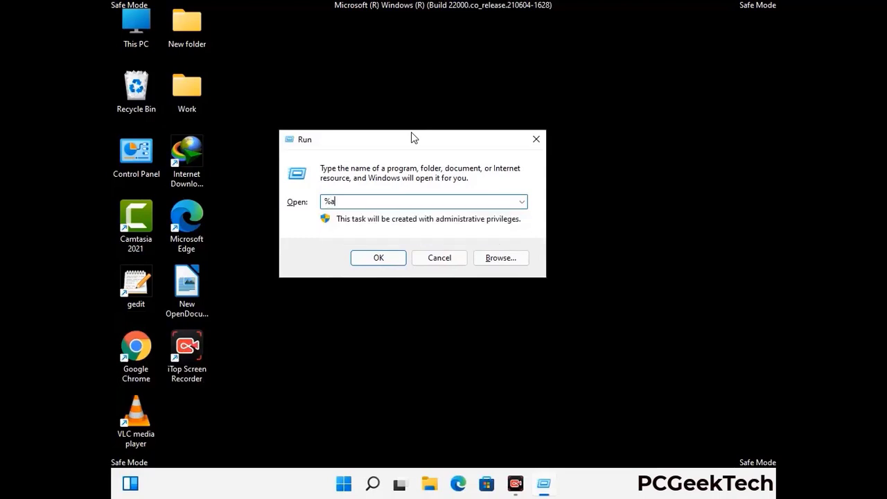
text(ppdata%)
key(Return)
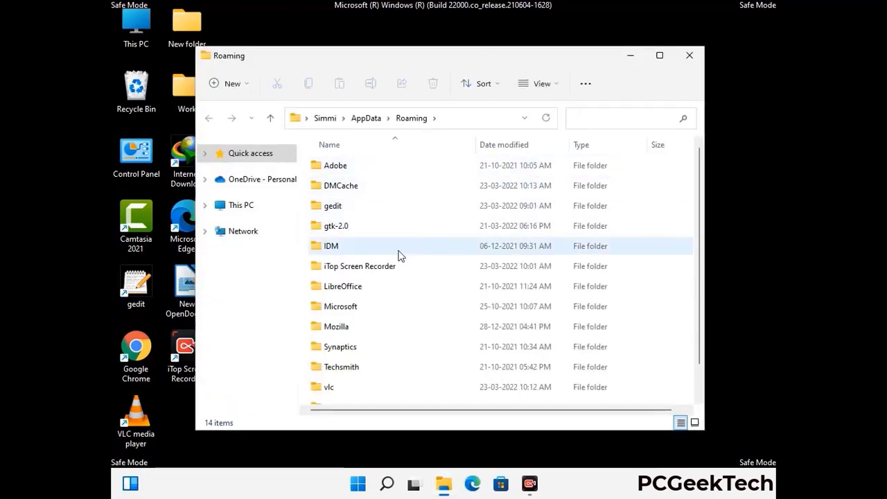
Select the Zoom folder in Roaming and delete it
scroll(416, 245, down, 1)
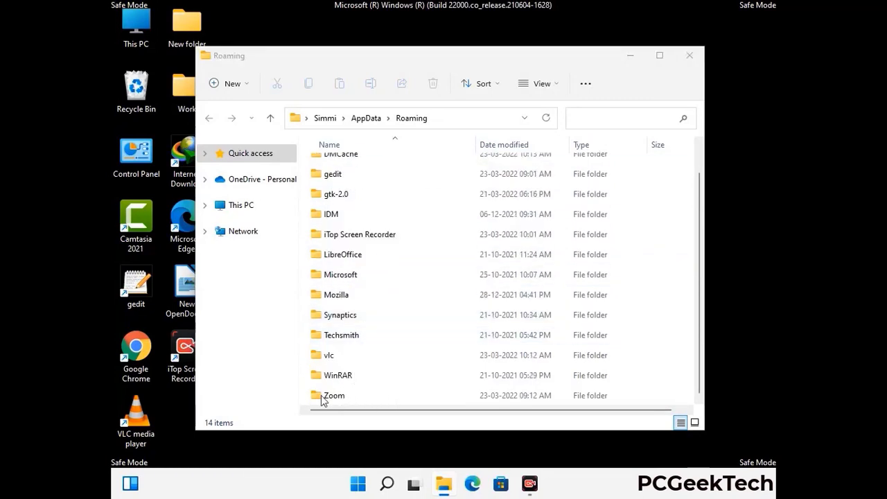
click(496, 392)
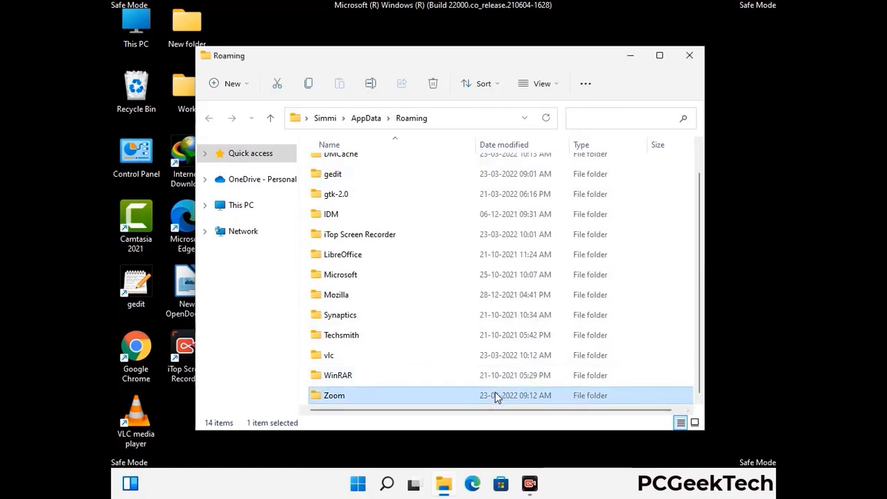
click(438, 87)
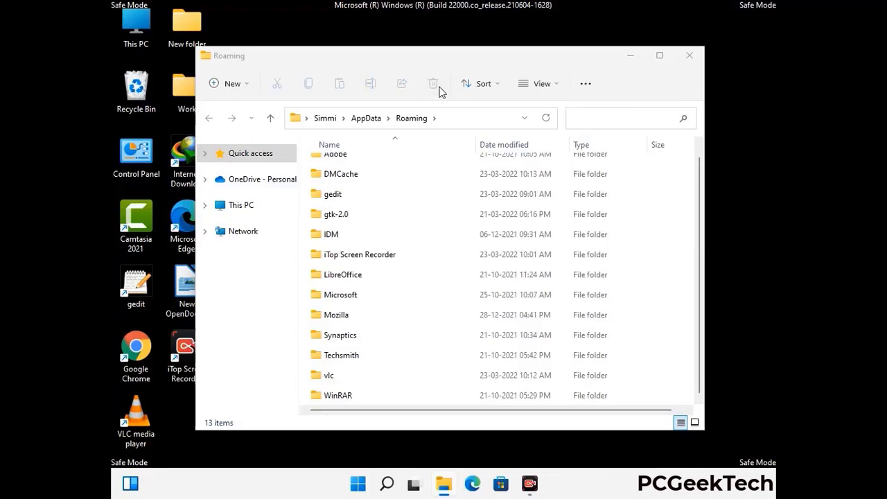
Close the Roaming window and open %LocalAppData% through the Run dialog
click(687, 58)
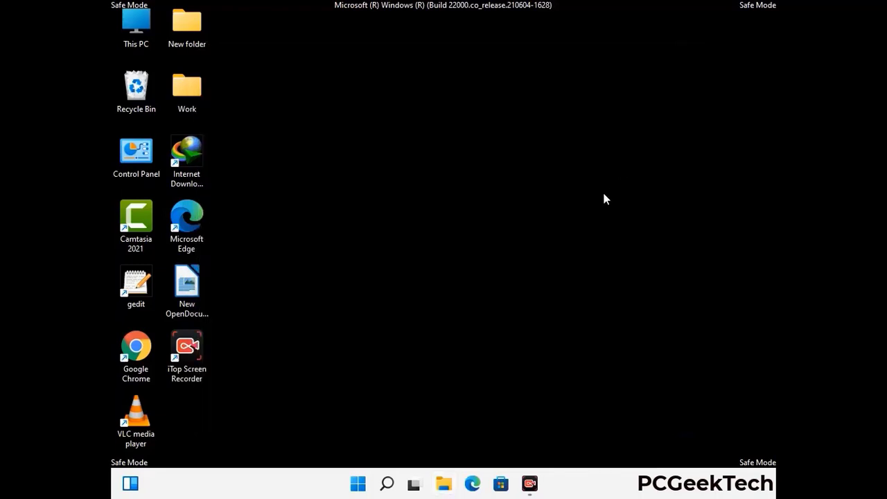
key(super+r)
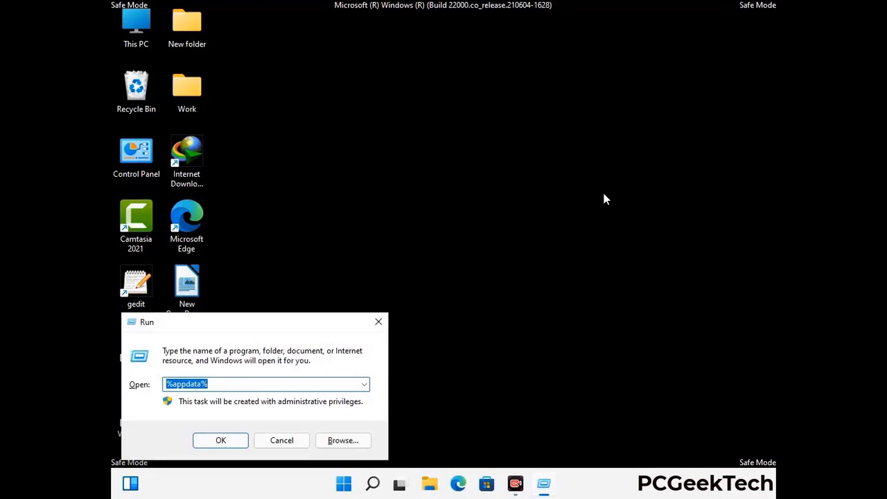
drag(278, 326, 465, 179)
text(%Loca)
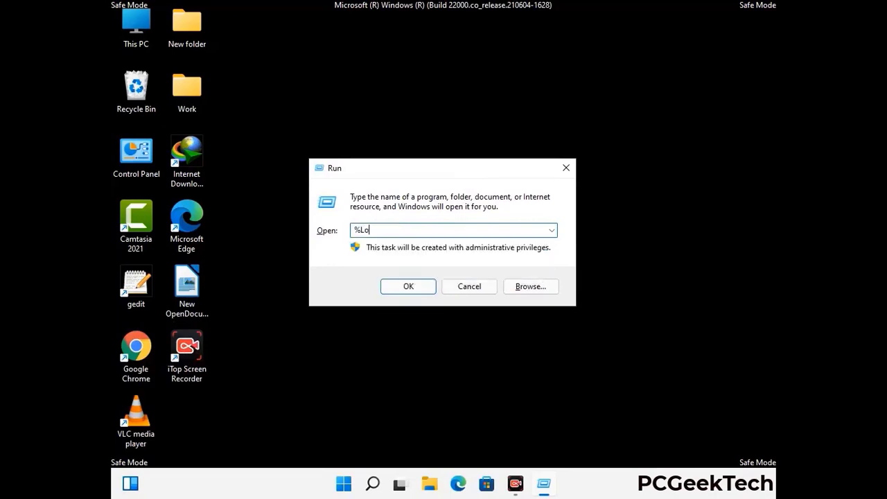
text(lAppData%)
click(465, 176)
key(Return)
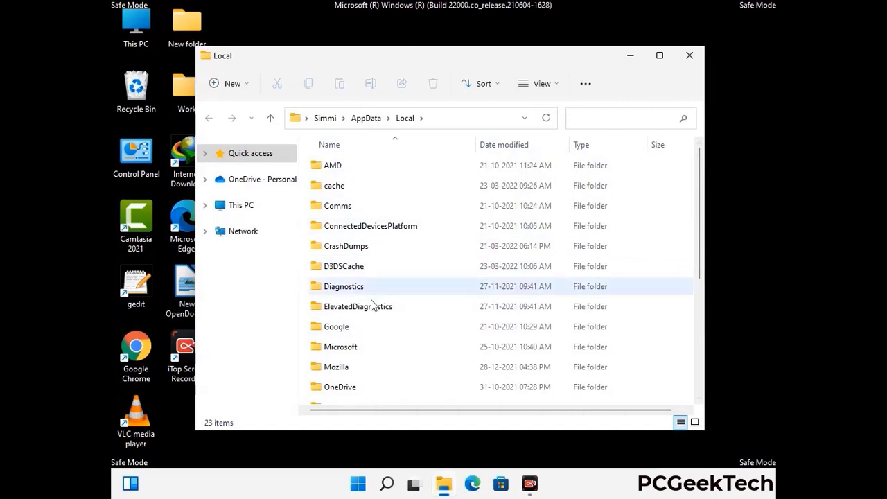
Delete the Mozilla folder from Local AppData and close the window
scroll(372, 306, down, 1)
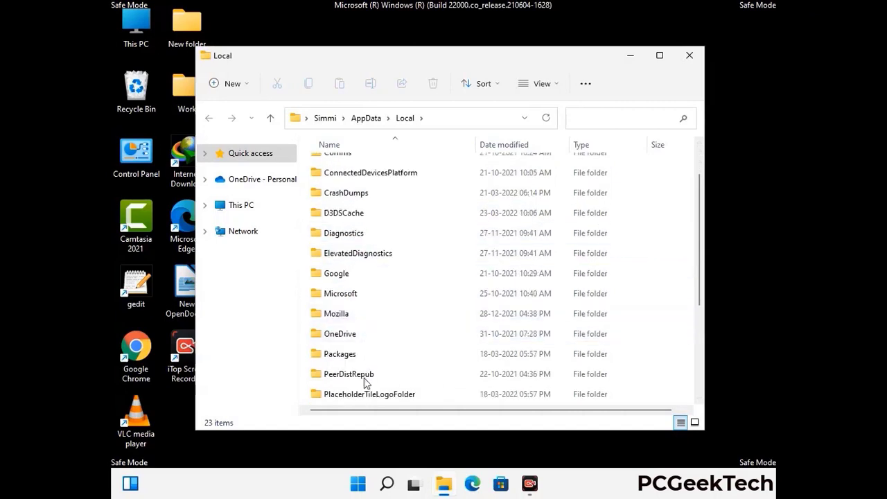
click(347, 319)
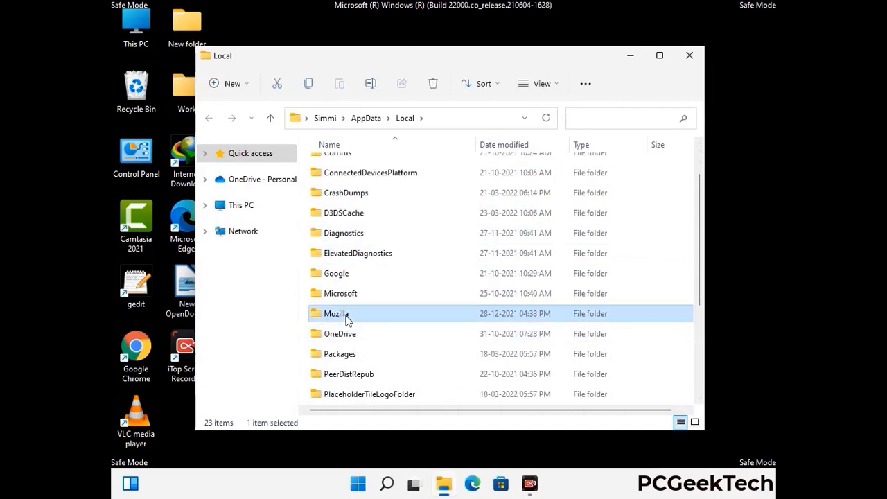
click(433, 90)
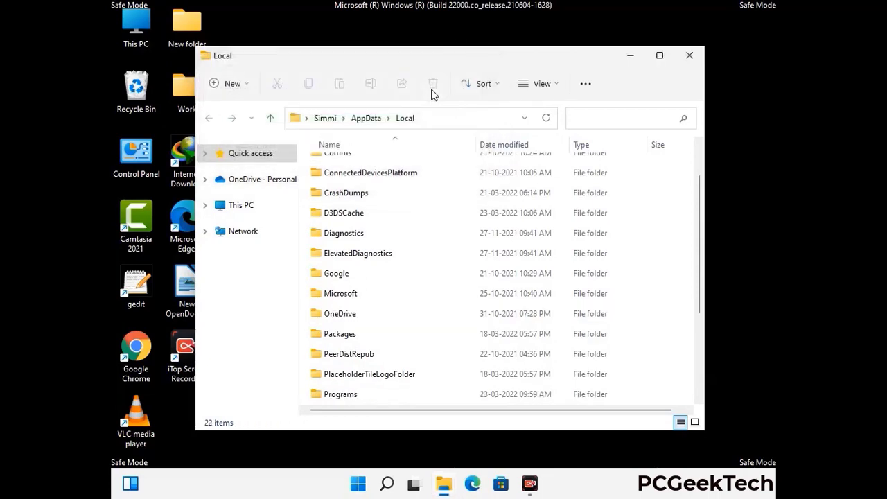
click(690, 62)
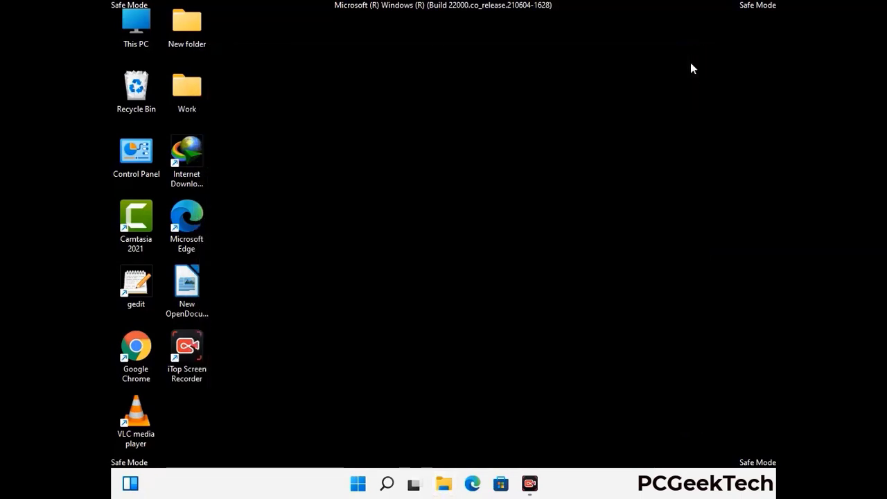
Open %ProgramData% through the Run dialog
key(super+r)
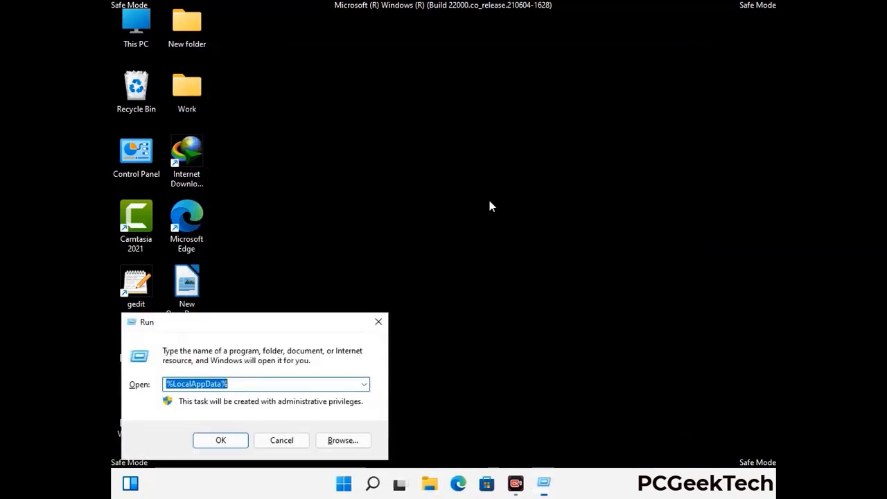
drag(246, 323, 406, 182)
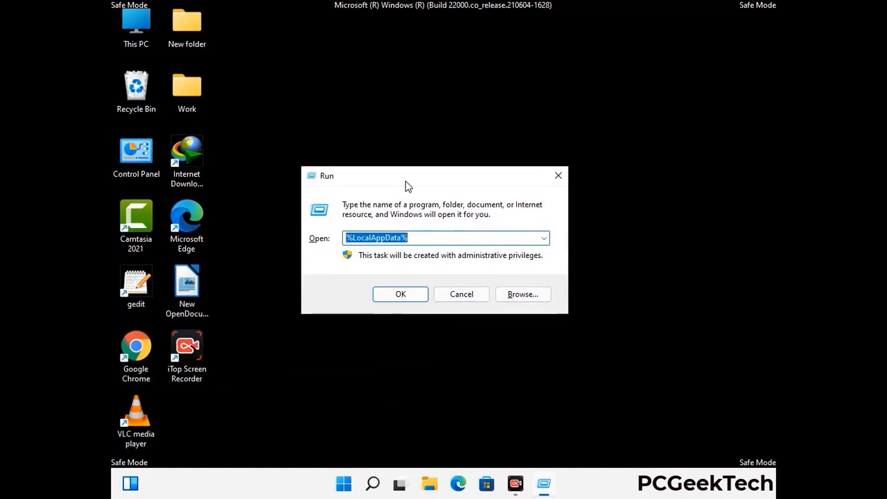
text(%)
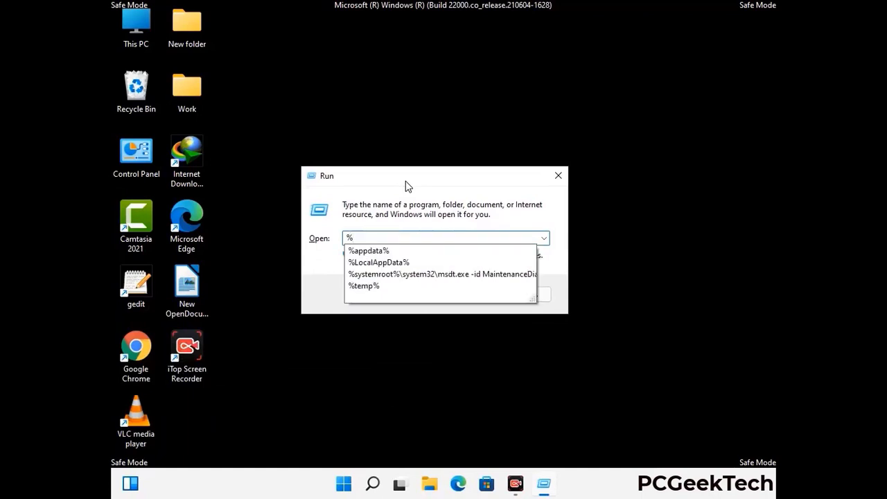
text(ProgramData%)
key(Return)
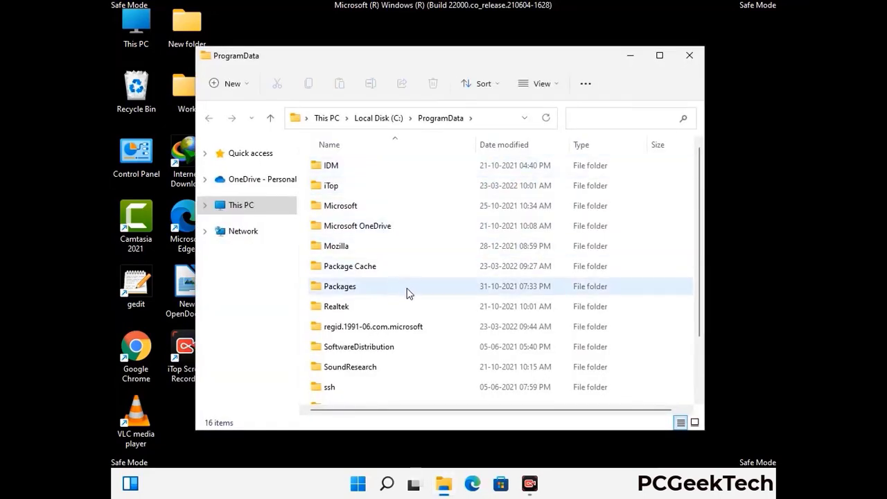
Delete the Mozilla folder from ProgramData and close the window
scroll(407, 292, down, 3)
scroll(406, 305, down, 1)
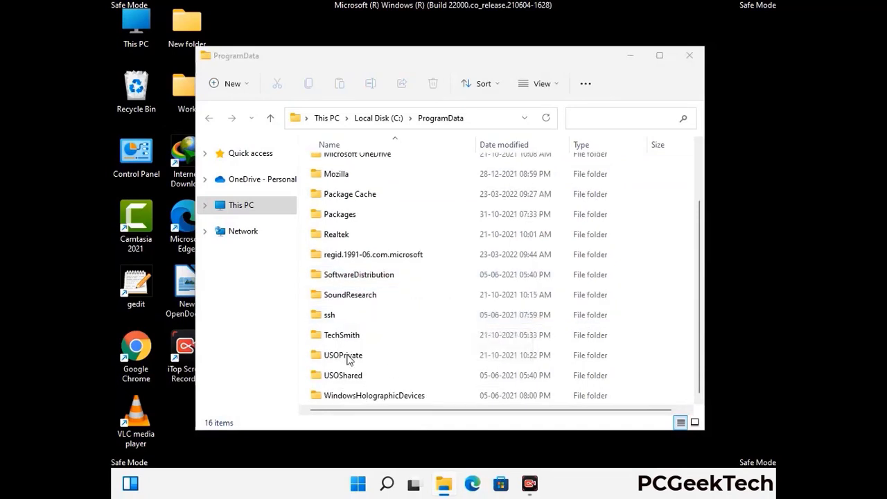
click(348, 174)
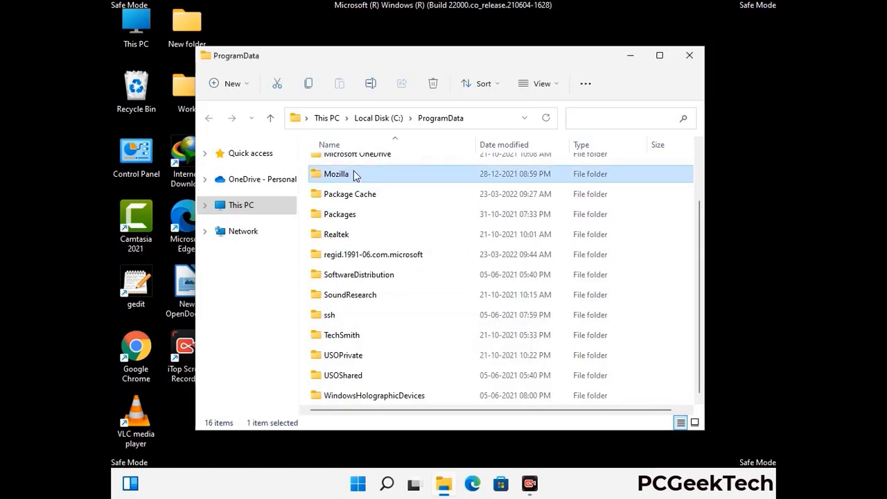
click(435, 84)
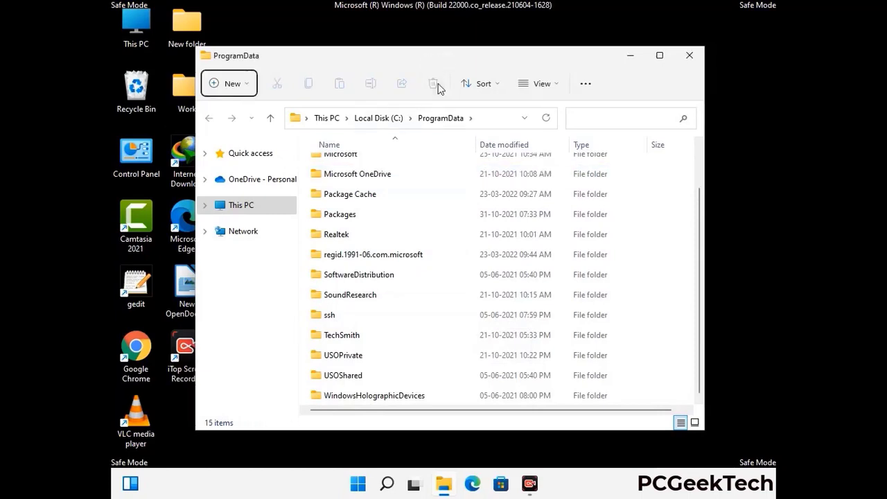
scroll(485, 249, up, 1)
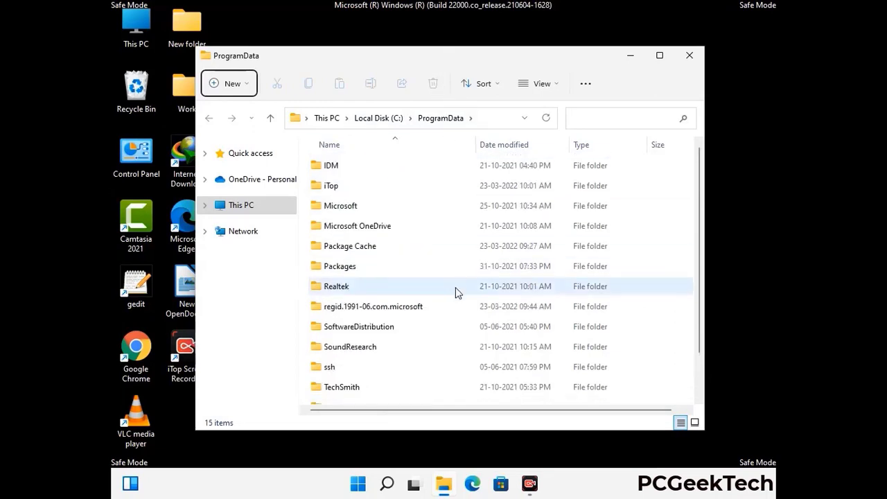
click(693, 56)
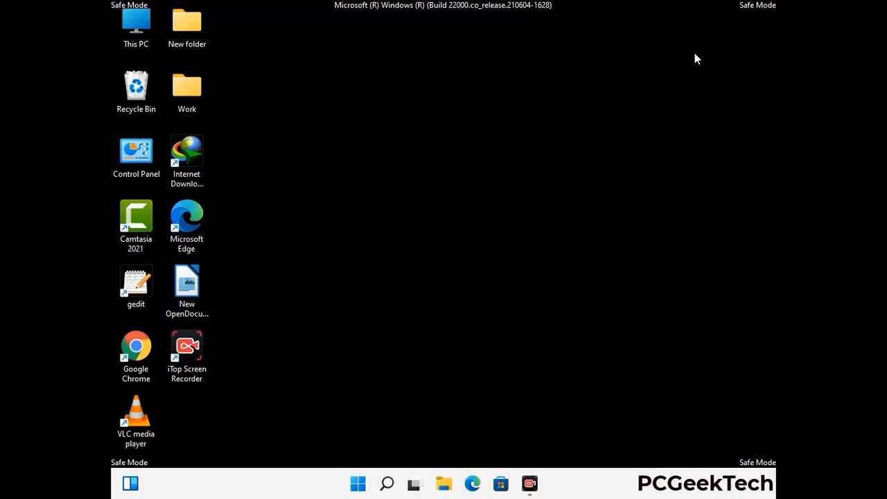
Open %WinDir% through the Run dialog
key(super+r)
drag(291, 323, 463, 180)
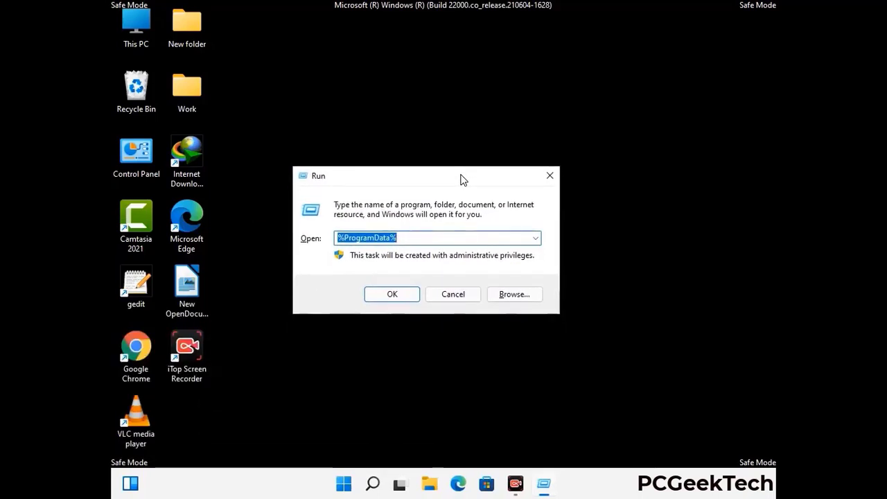
text(%WinDir%)
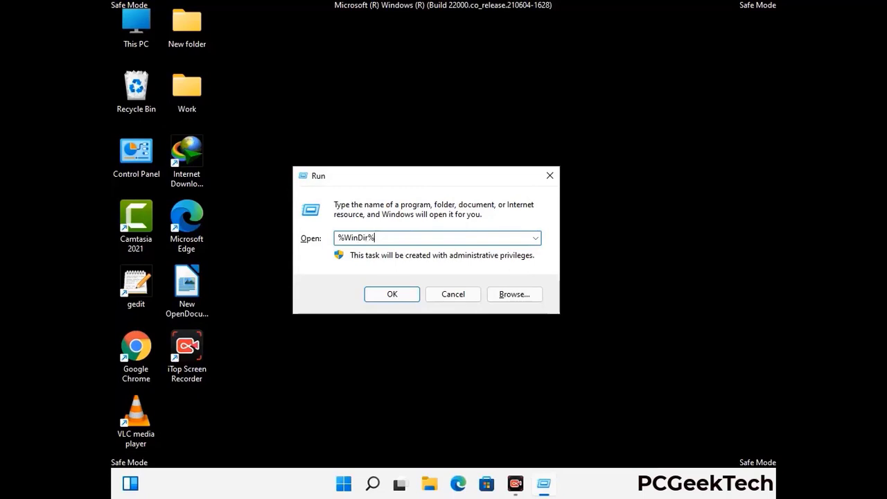
key(Return)
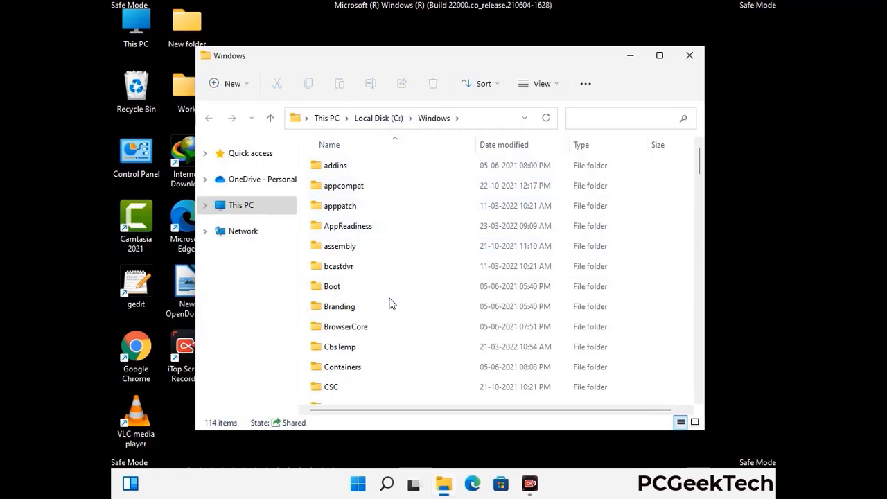
Scroll through the 114 items in C:\Windows, then close the window
scroll(390, 303, down, 2)
scroll(390, 309, down, 1)
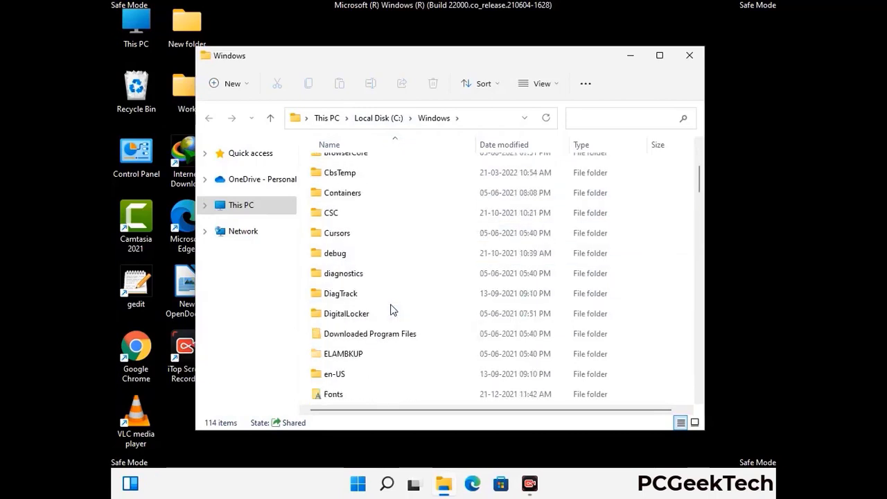
scroll(390, 310, down, 5)
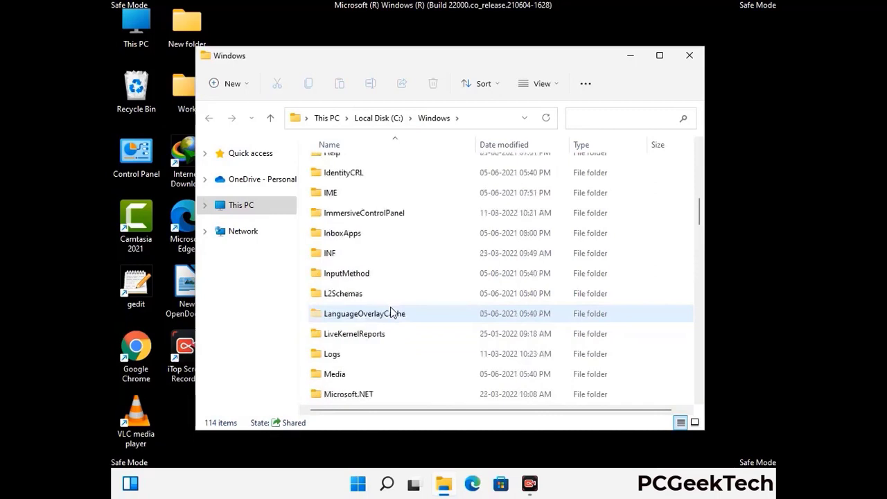
scroll(391, 312, down, 1)
scroll(390, 312, down, 6)
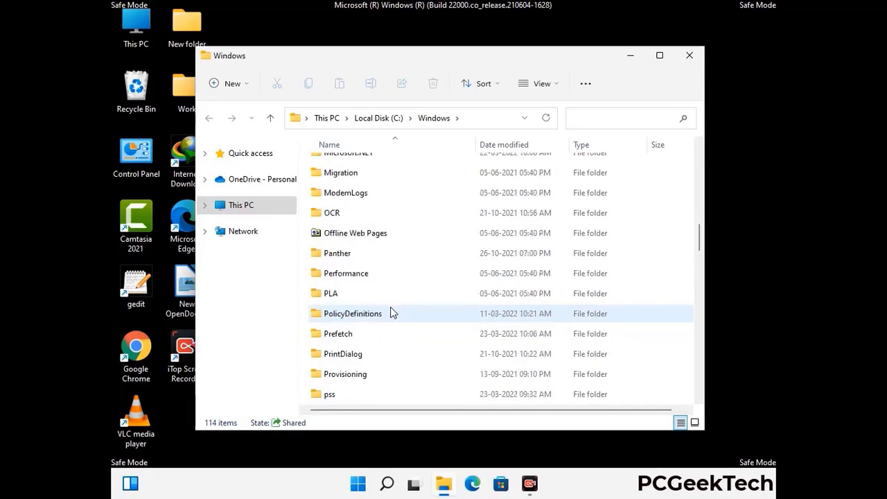
scroll(390, 312, down, 7)
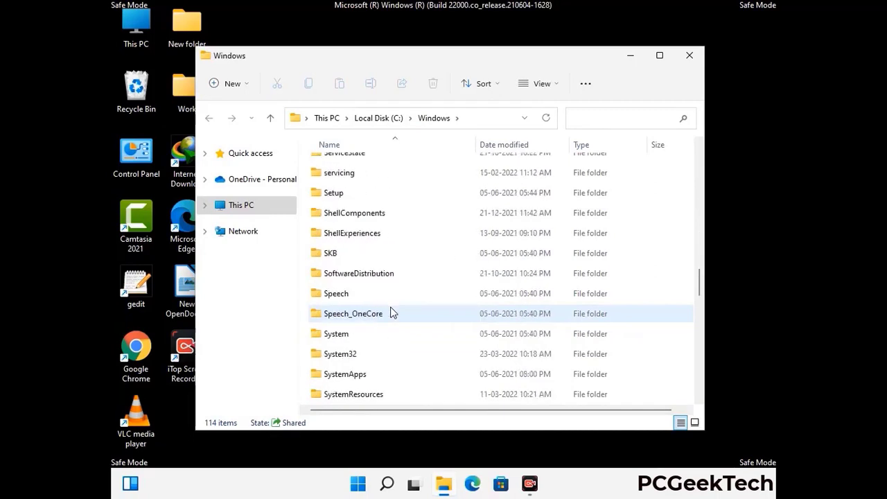
scroll(390, 312, down, 9)
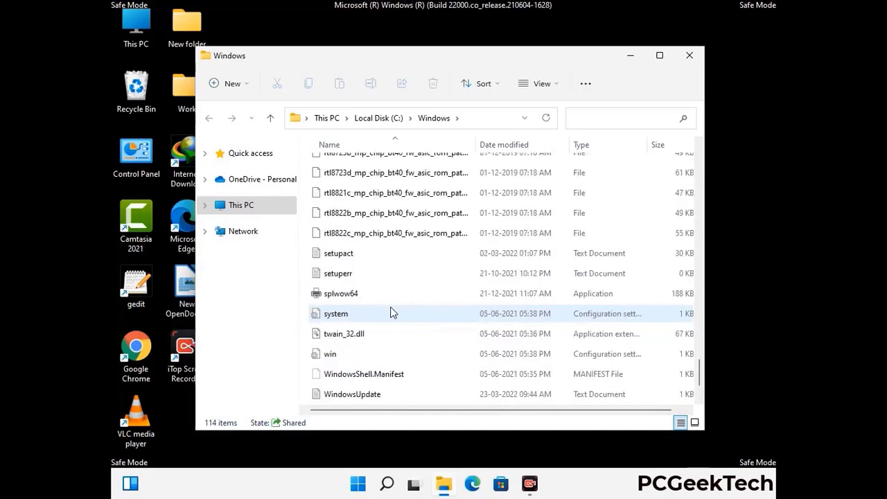
scroll(390, 311, down, 1)
scroll(390, 312, up, 15)
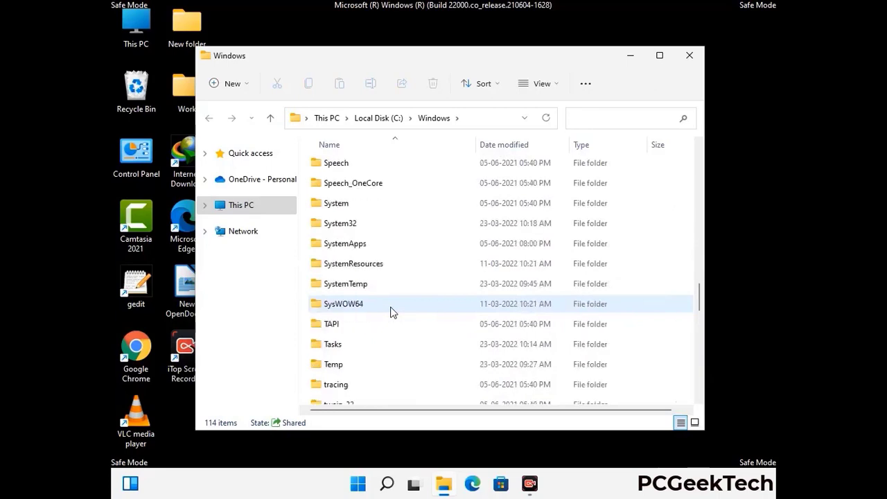
scroll(391, 312, up, 3)
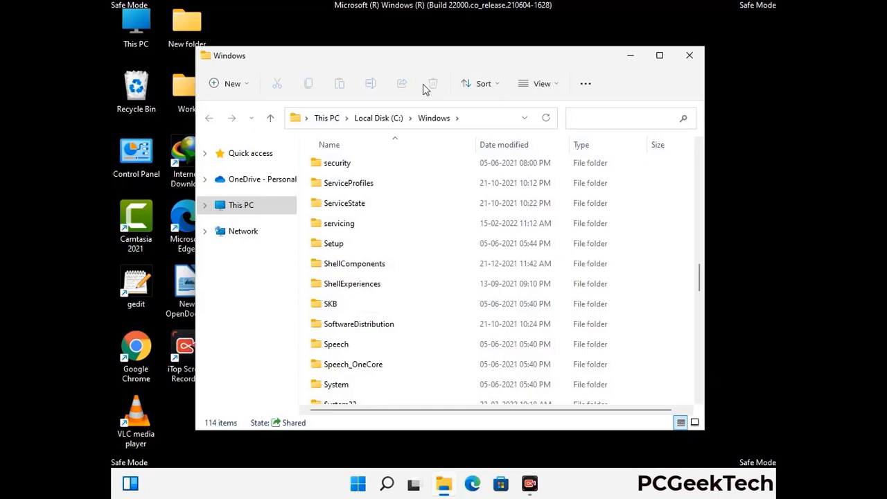
click(689, 55)
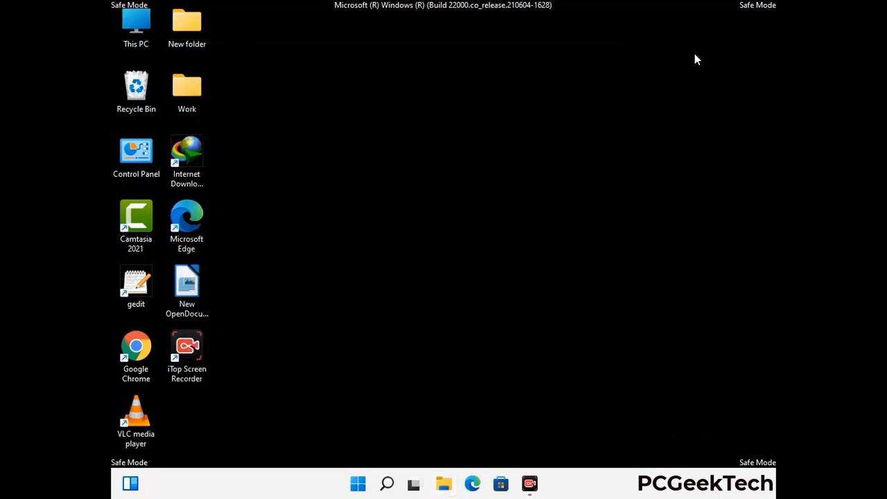
Open the user's Temp folder by running %temp%
key(super+r)
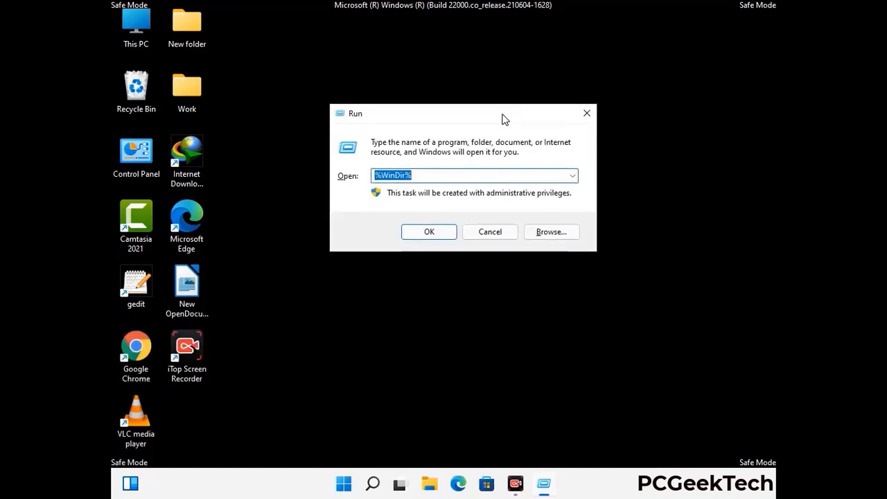
text(%temp%)
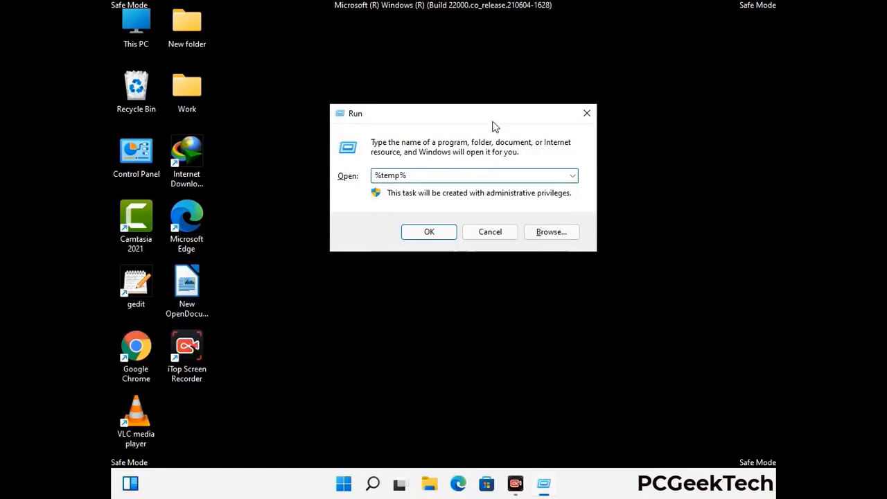
click(442, 227)
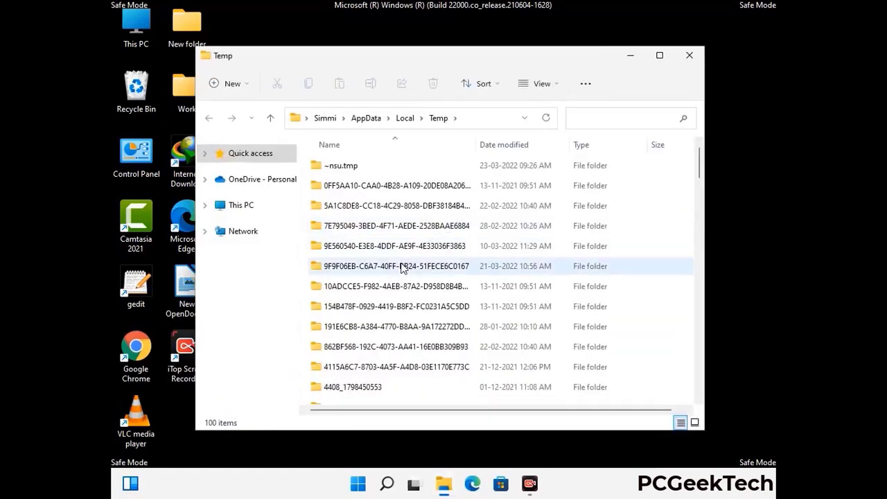
Delete all 100 items in the user's Temp folder and close the window
click(402, 268)
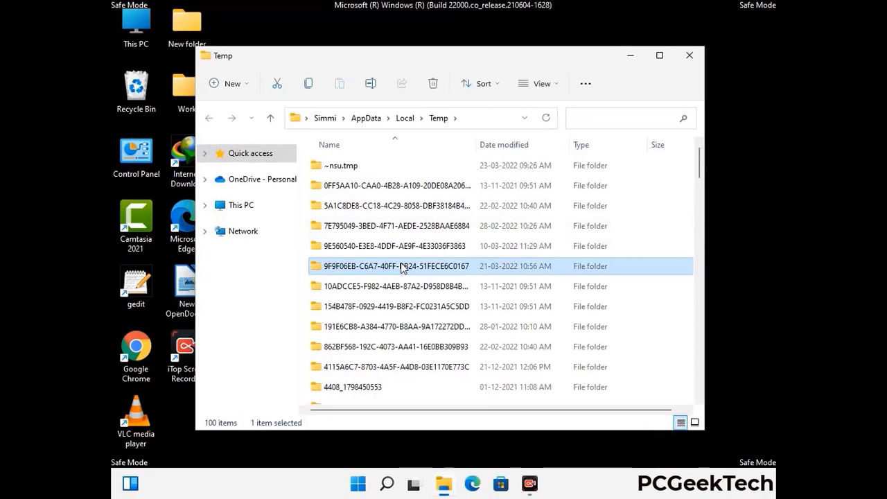
key(ctrl+a)
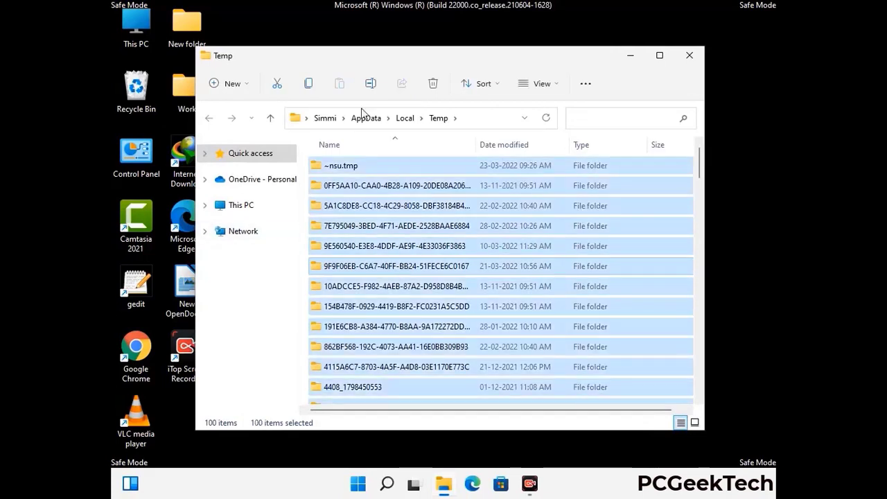
click(434, 84)
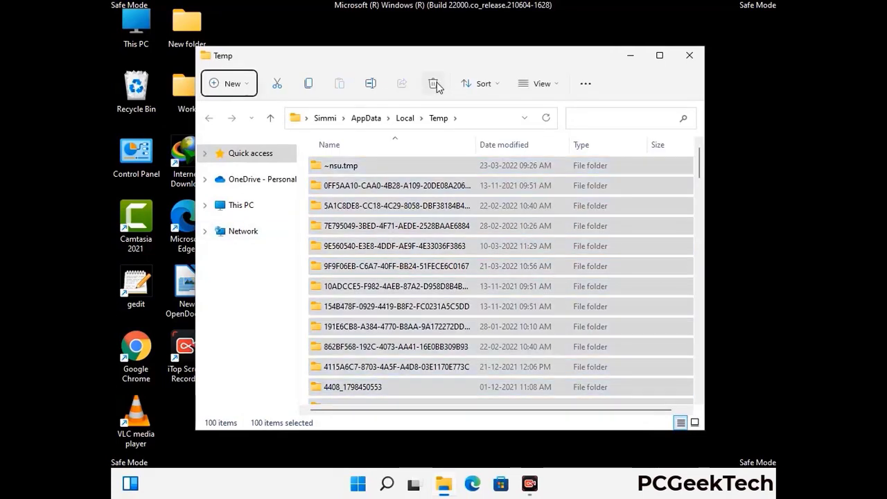
click(690, 55)
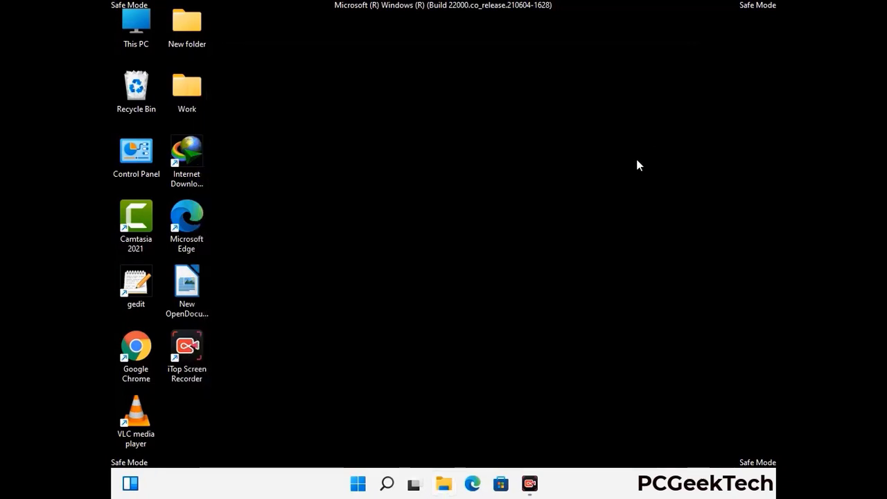
Open the C:\Windows\Temp folder by running temp
key(super+r)
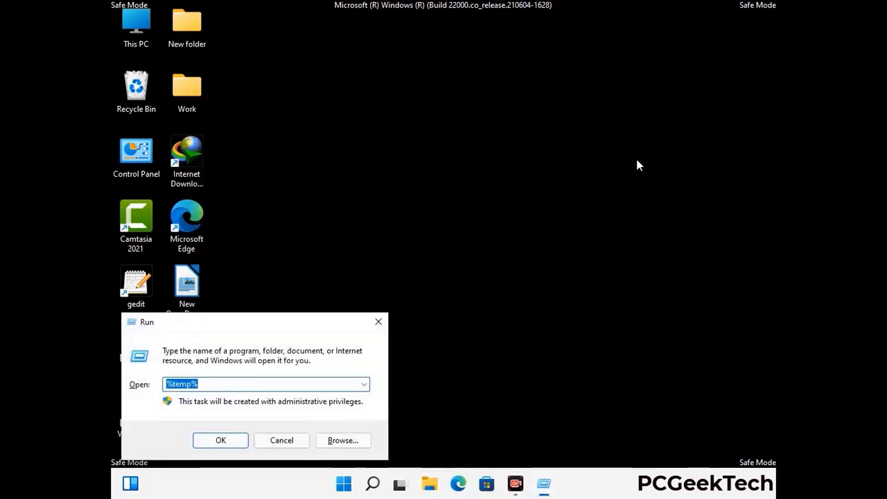
drag(299, 319, 504, 129)
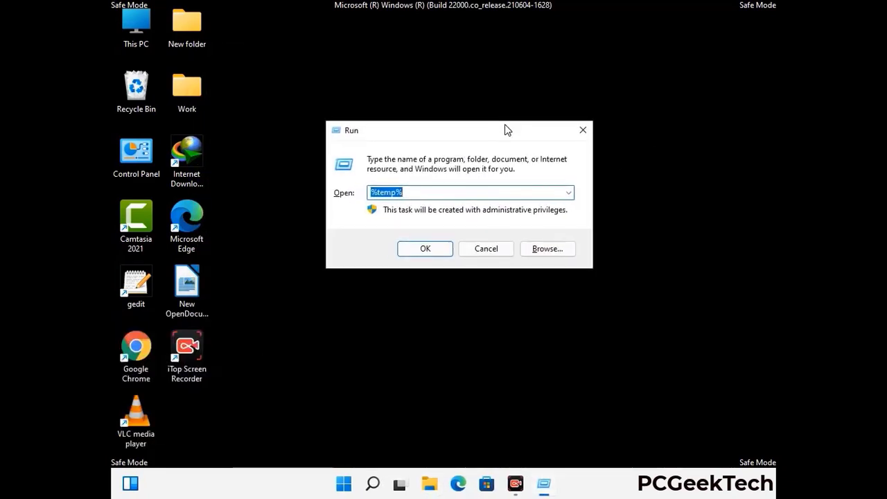
text(temp)
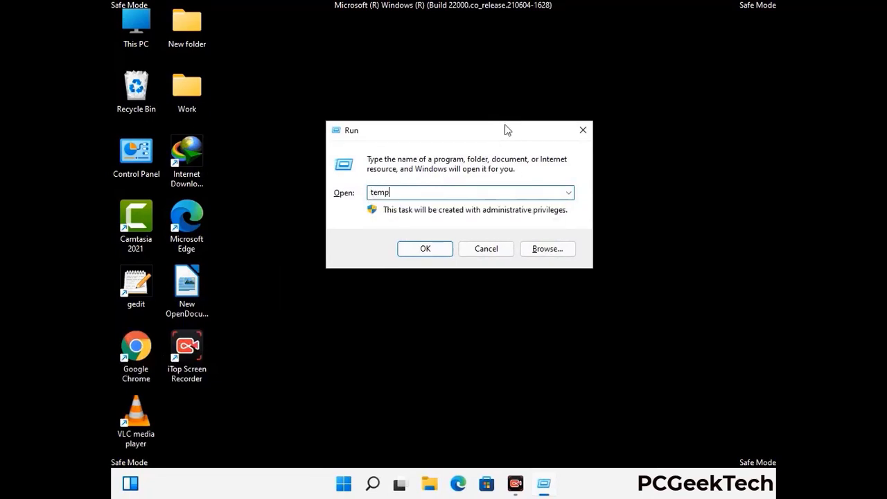
key(Return)
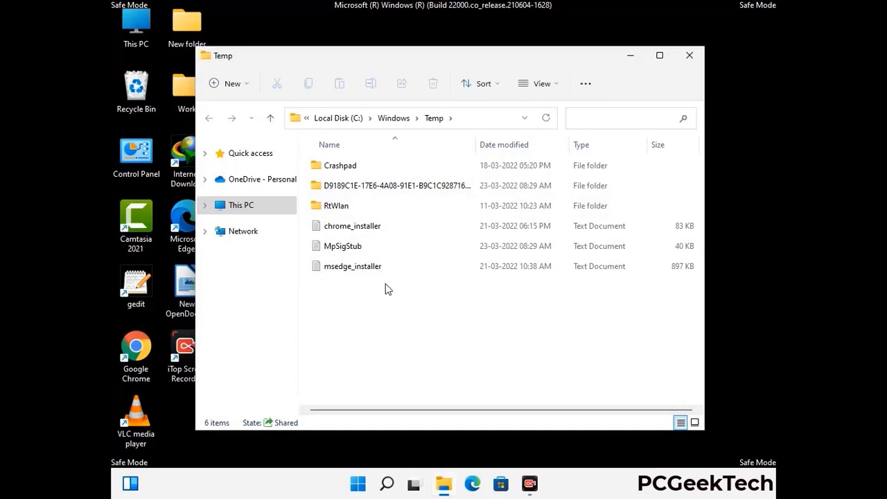
Delete all six items in Windows Temp and close the folder
key(ctrl+a)
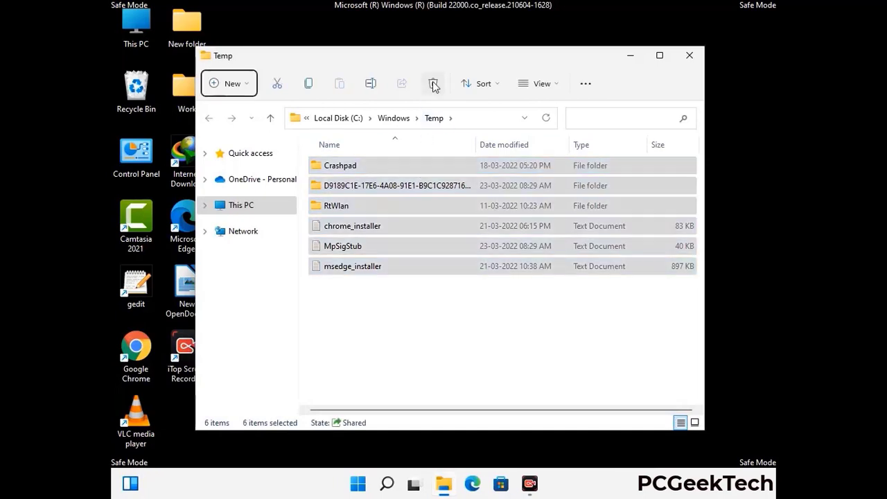
click(433, 84)
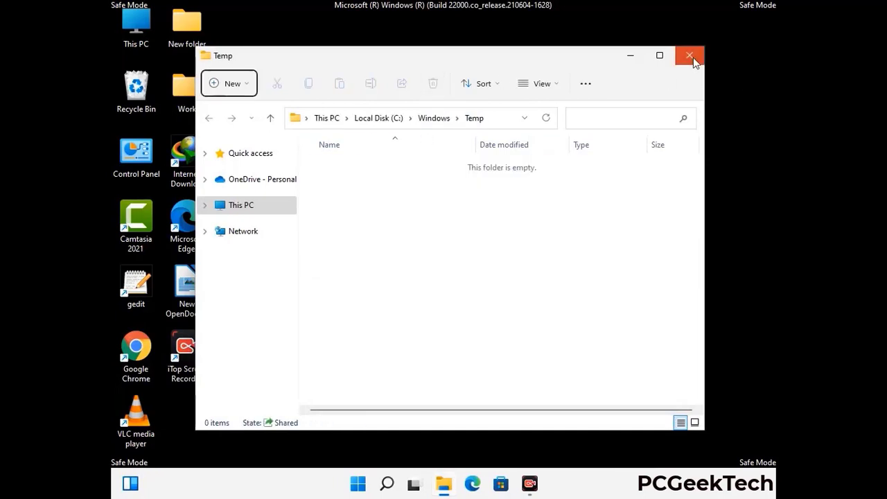
click(690, 57)
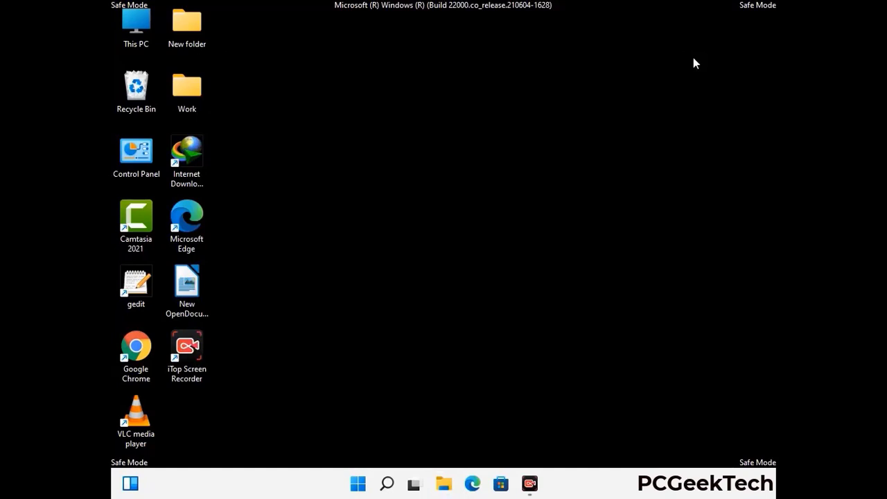
Launch Registry Editor from the Run dialog
key(super+r)
drag(271, 321, 459, 106)
text(reged)
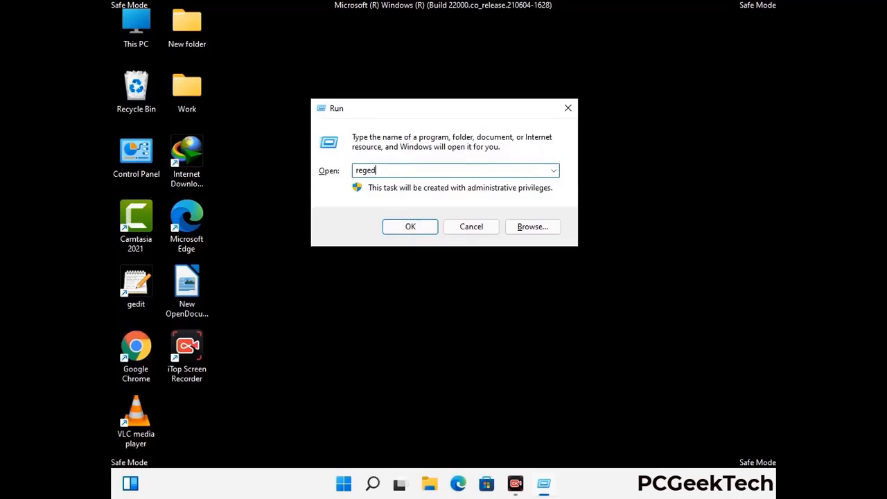
key(Return)
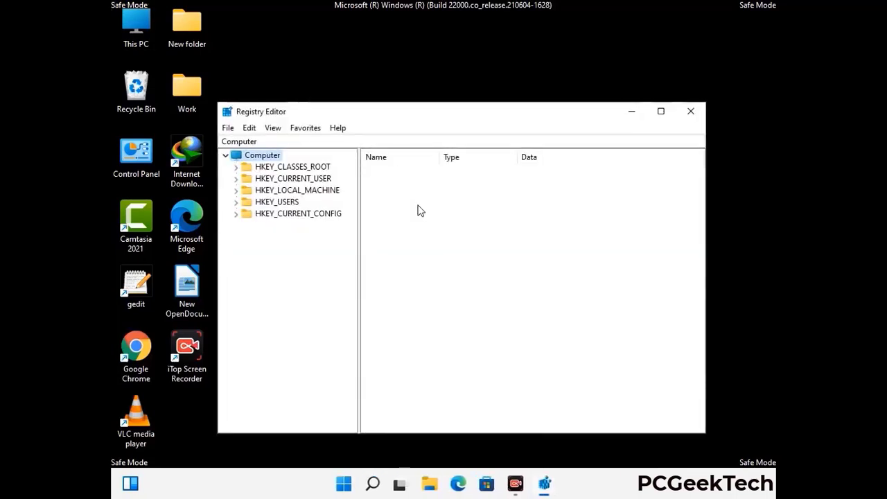
Expand HKEY_CURRENT_USER > Software > Microsoft in the registry tree
click(297, 190)
click(235, 178)
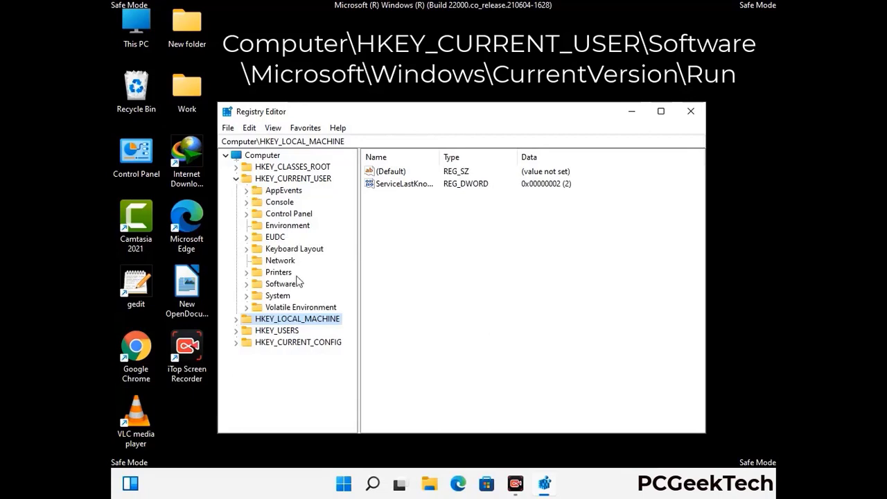
click(277, 285)
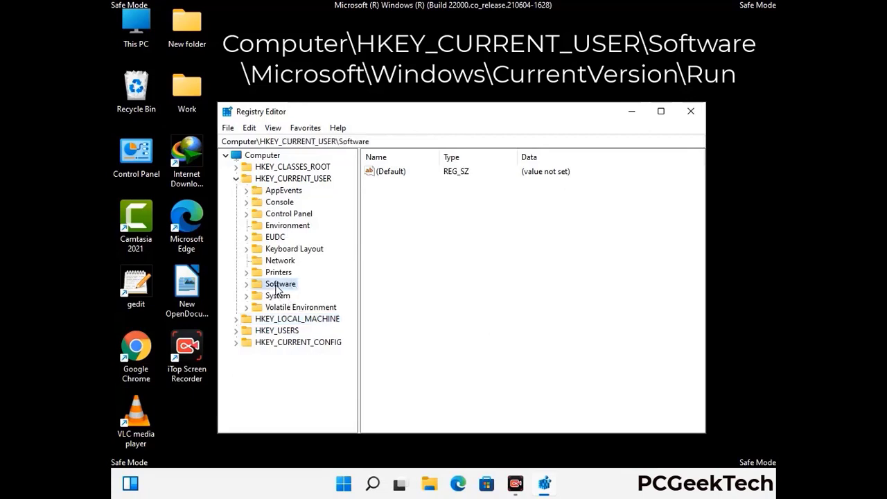
click(246, 285)
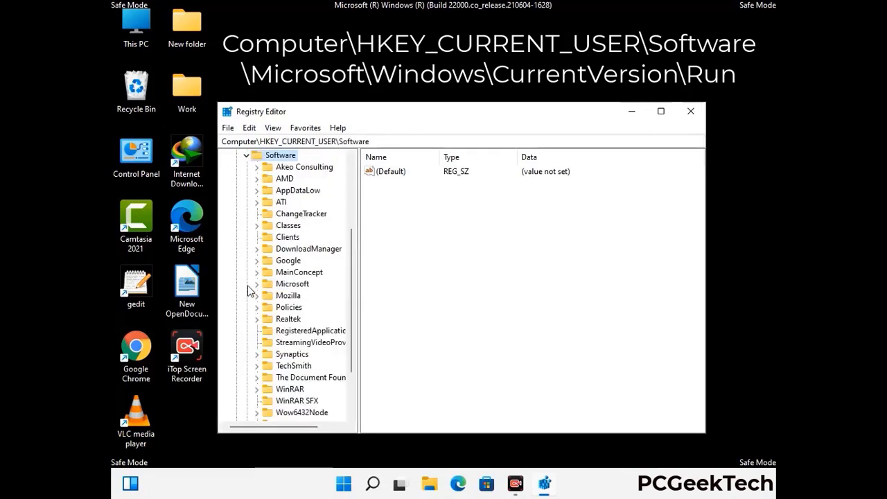
double_click(291, 284)
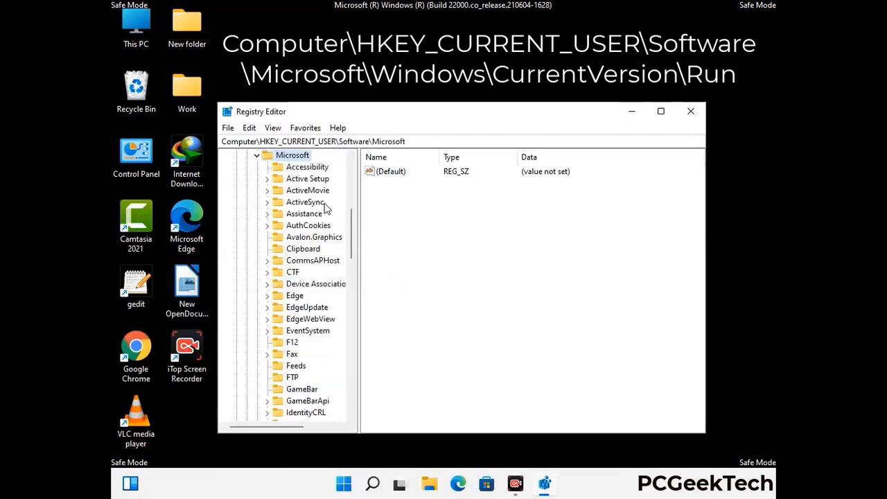
Expand Windows > CurrentVersion and select the Run key to list its startup entries
scroll(321, 301, down, 4)
scroll(320, 301, down, 3)
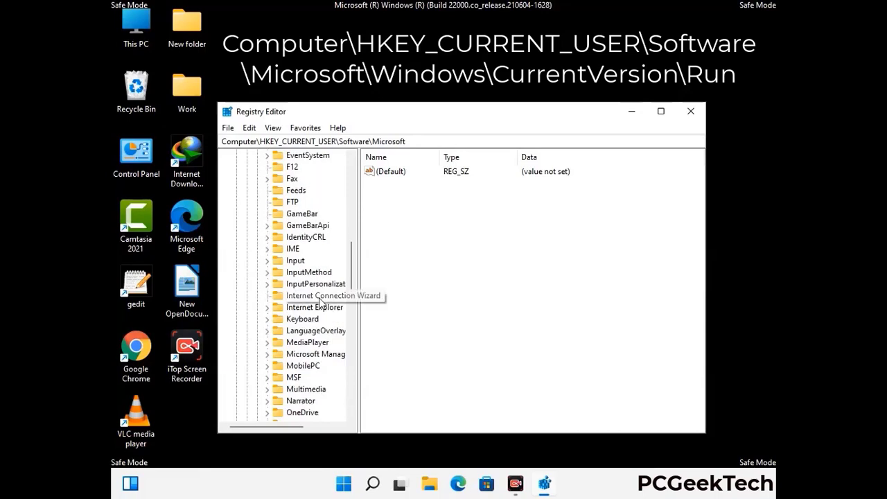
scroll(320, 301, down, 6)
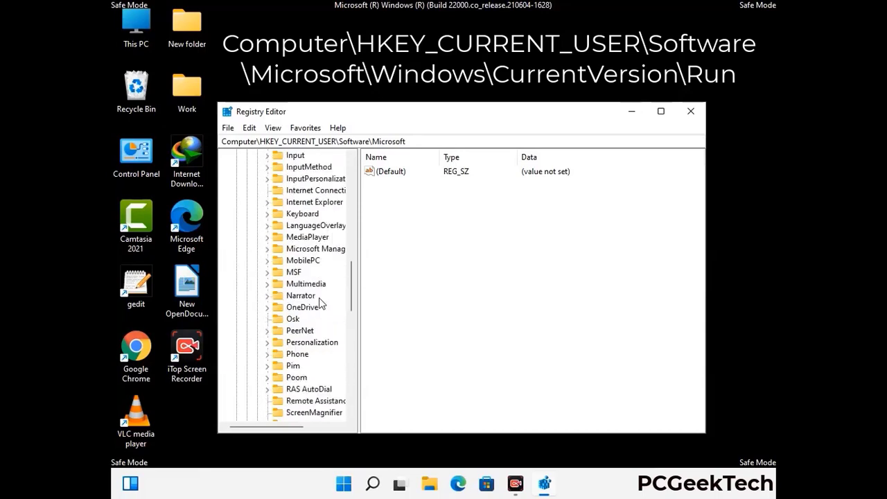
scroll(320, 301, down, 4)
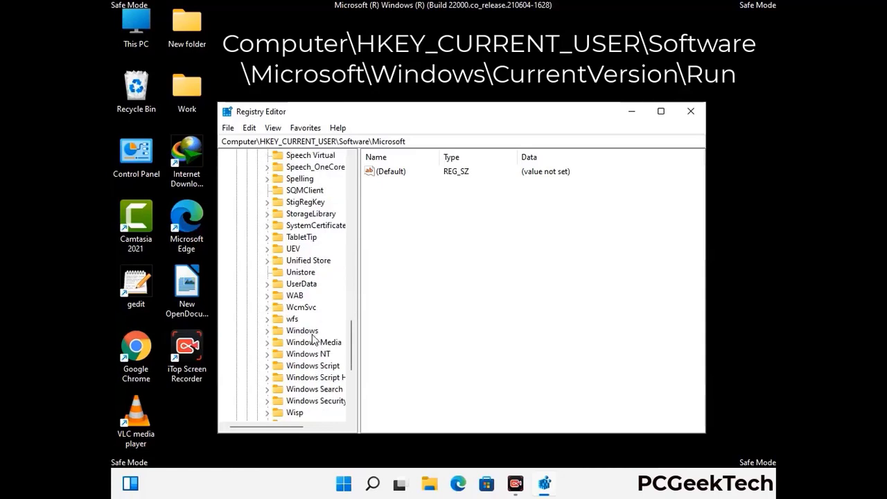
double_click(312, 332)
double_click(322, 322)
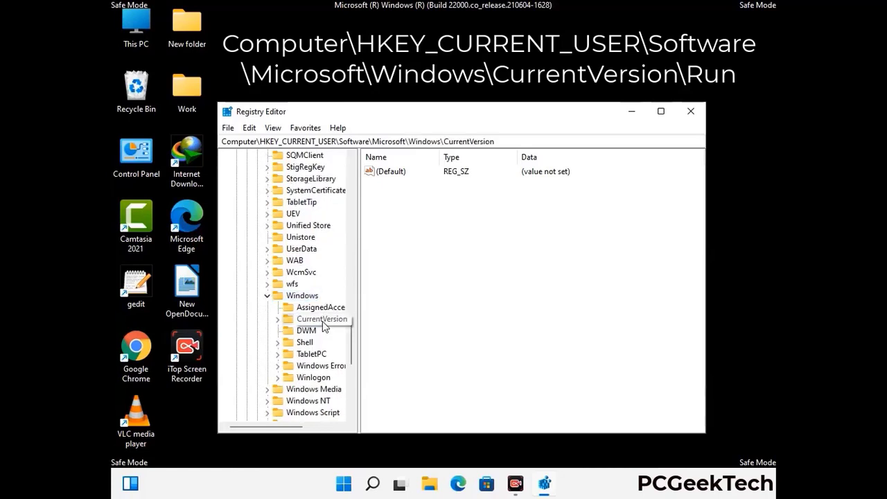
scroll(320, 305, down, 3)
scroll(319, 300, down, 4)
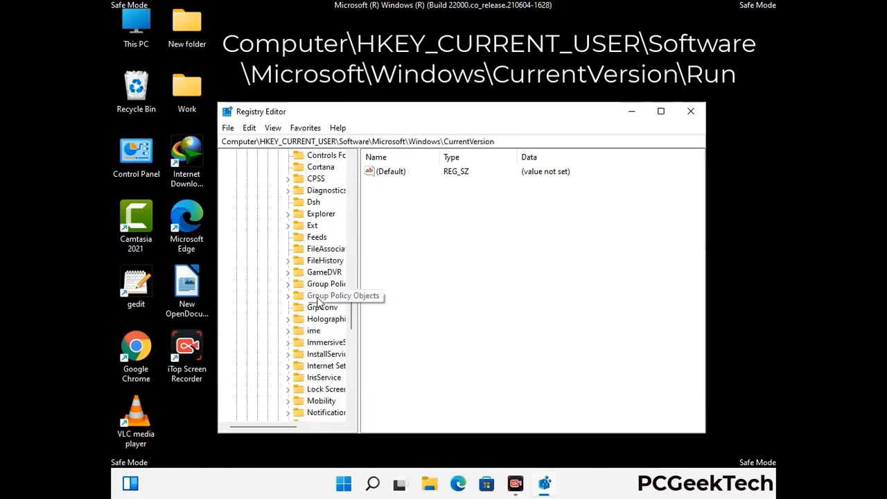
scroll(319, 302, down, 1)
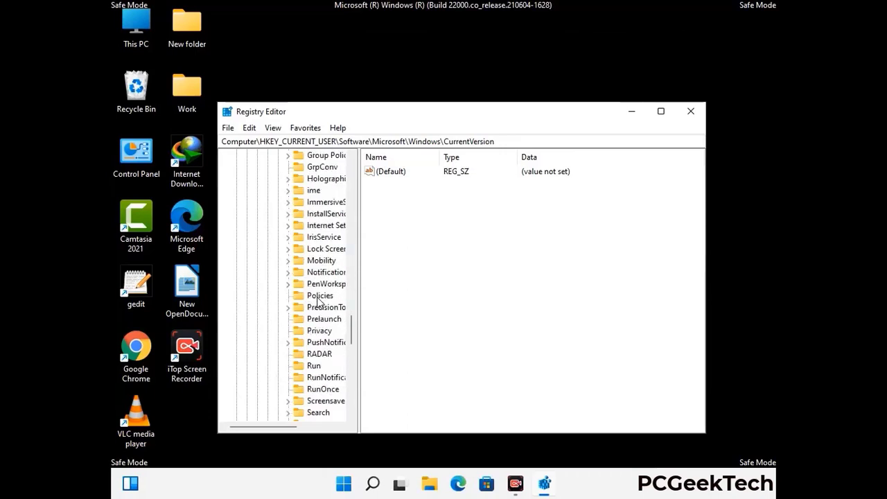
scroll(319, 302, down, 1)
click(314, 331)
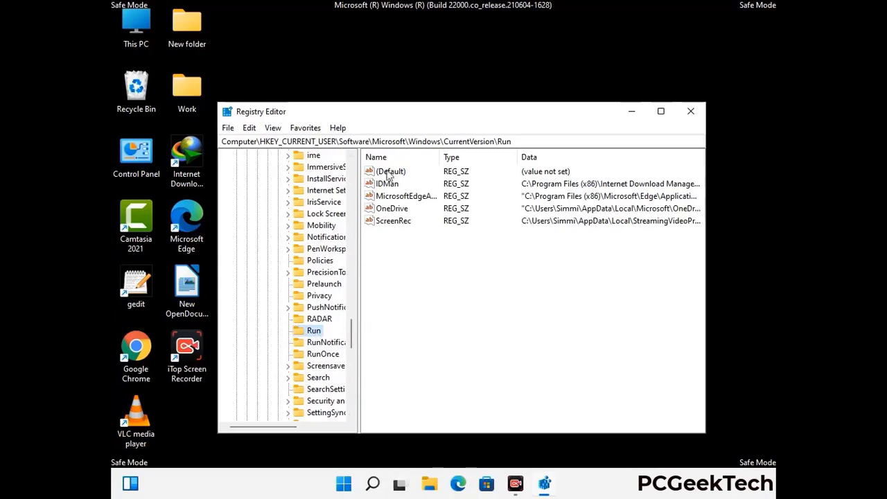
Delete the ScreenRec value from the Run key and confirm the permanent deletion
click(392, 222)
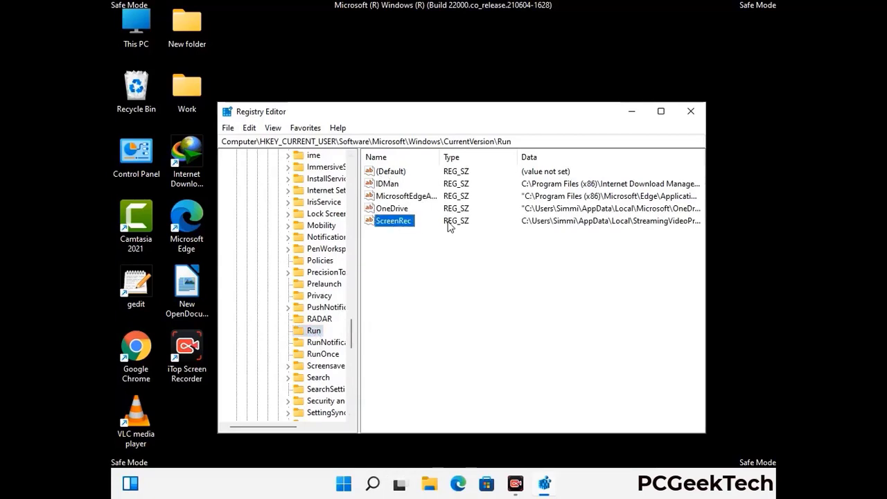
click(353, 221)
click(401, 223)
right_click(400, 224)
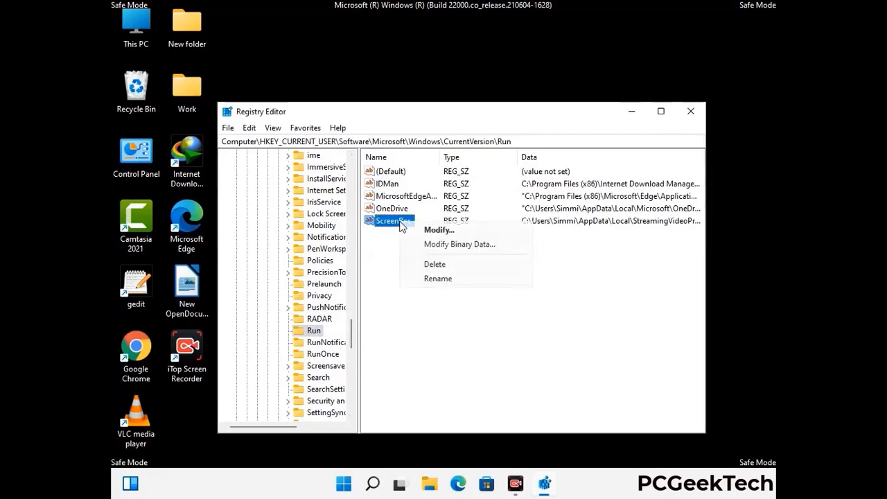
click(425, 264)
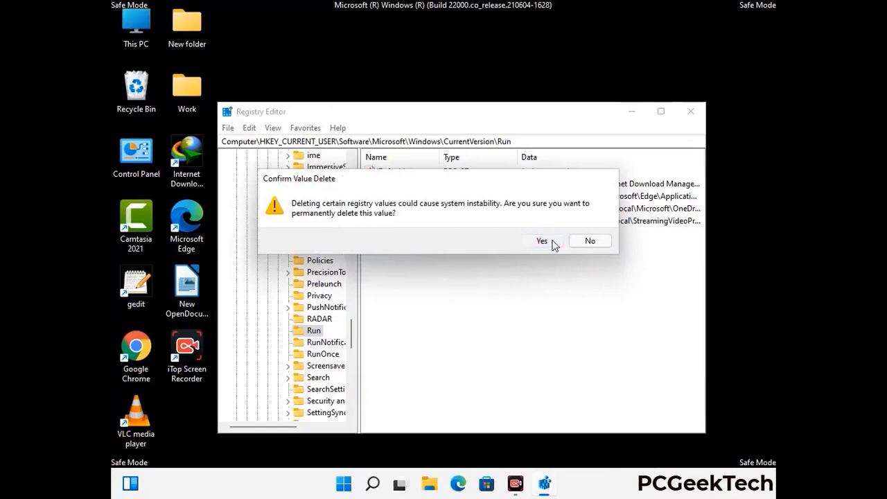
click(542, 240)
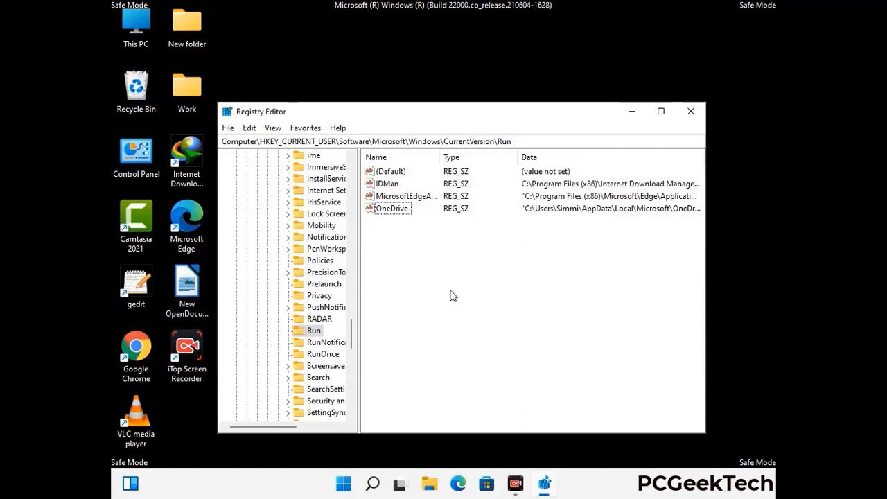
Search the registry for 'Virus Name', stop the search, and close Registry Editor
key(ctrl+f)
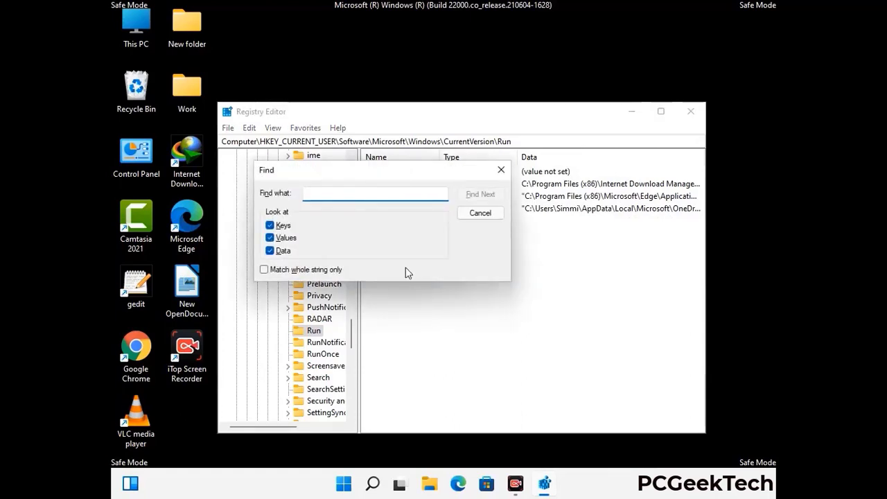
text(Virus Name)
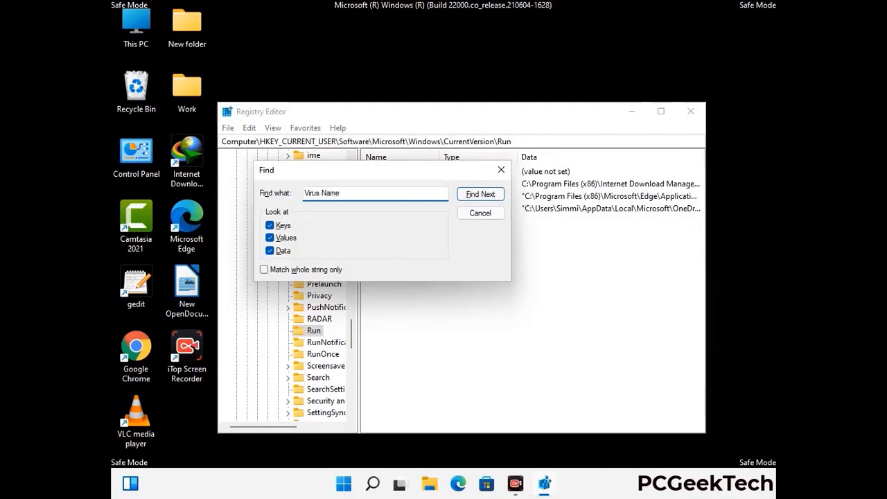
click(470, 196)
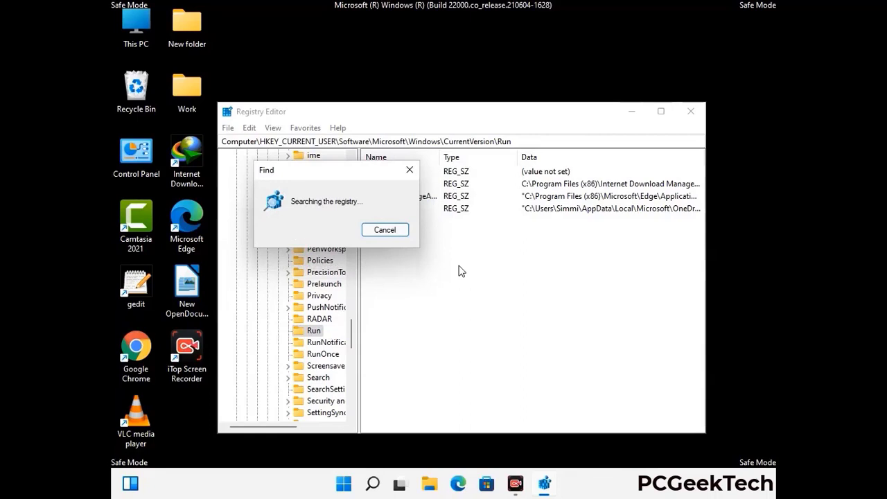
click(410, 169)
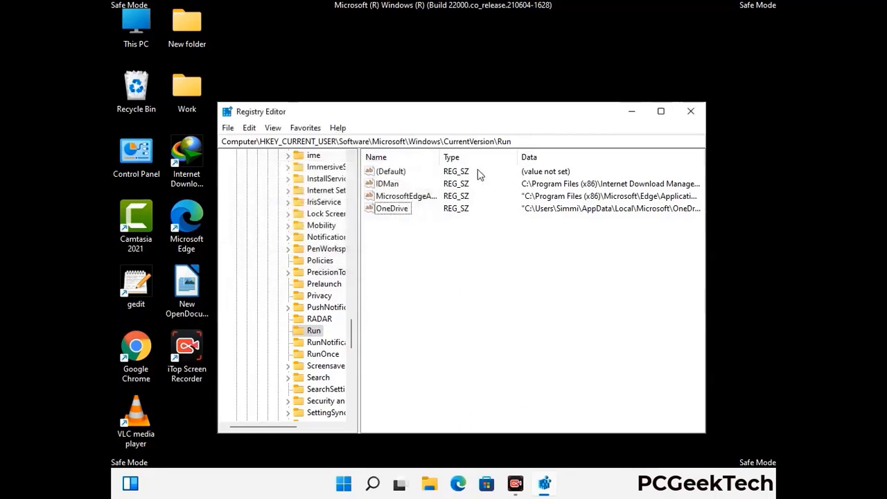
click(691, 111)
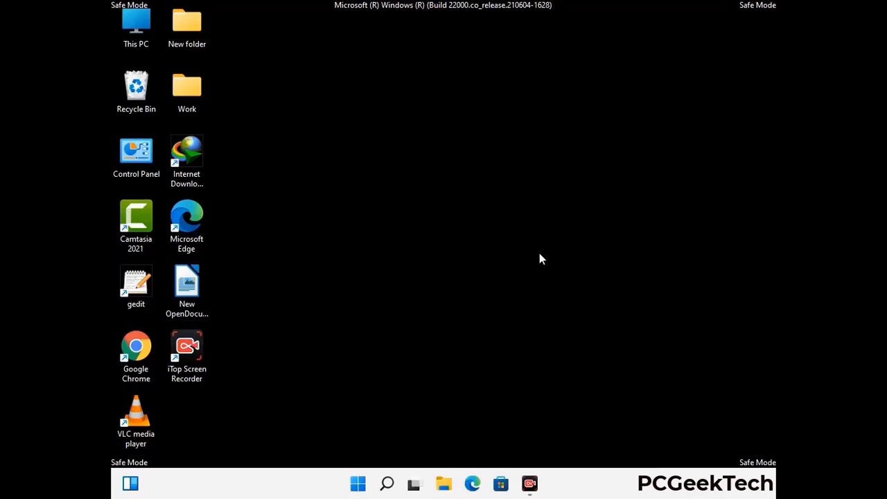
Launch System Configuration with msconfig and clear Safe boot on the Boot tab
key(super+r)
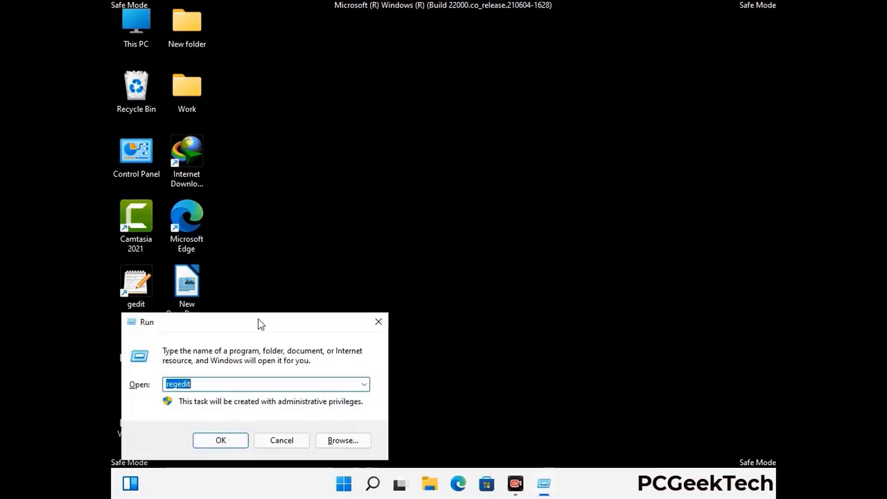
drag(259, 323, 454, 138)
text(ms)
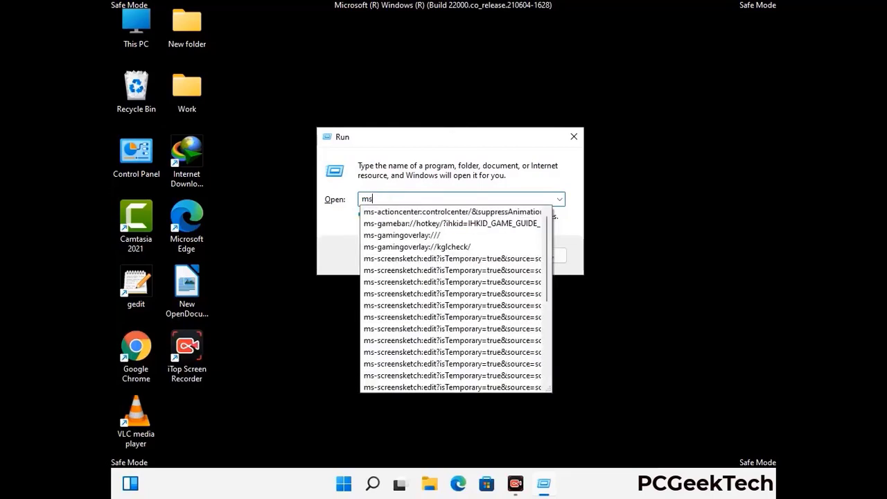
text(config)
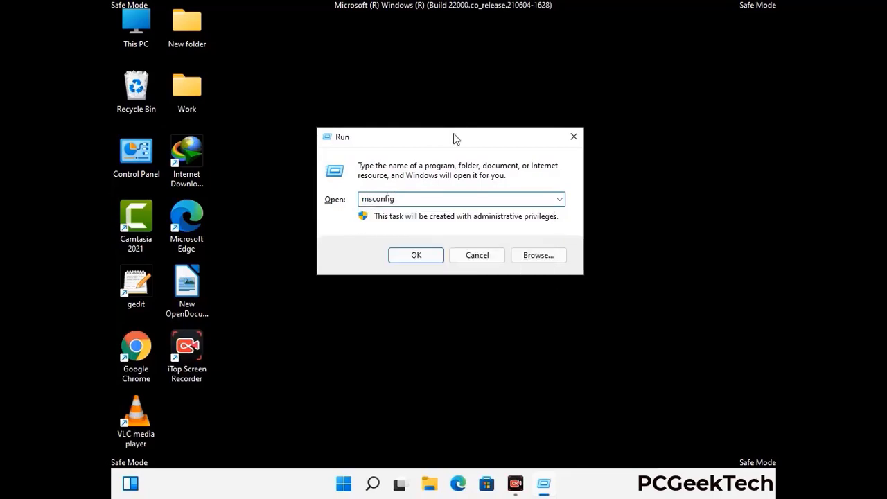
click(413, 255)
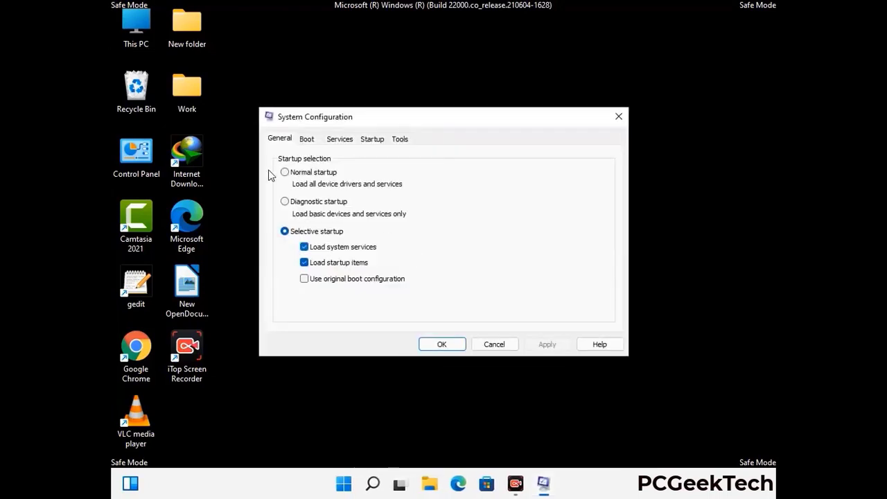
click(307, 140)
click(287, 263)
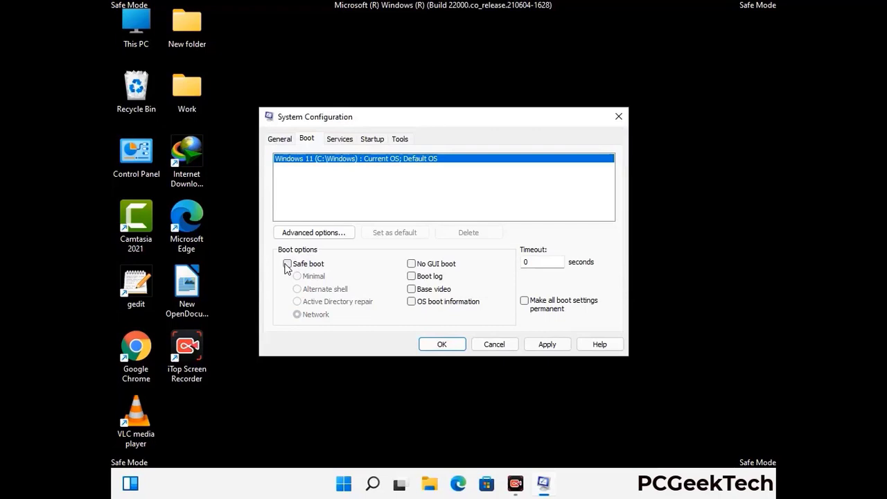